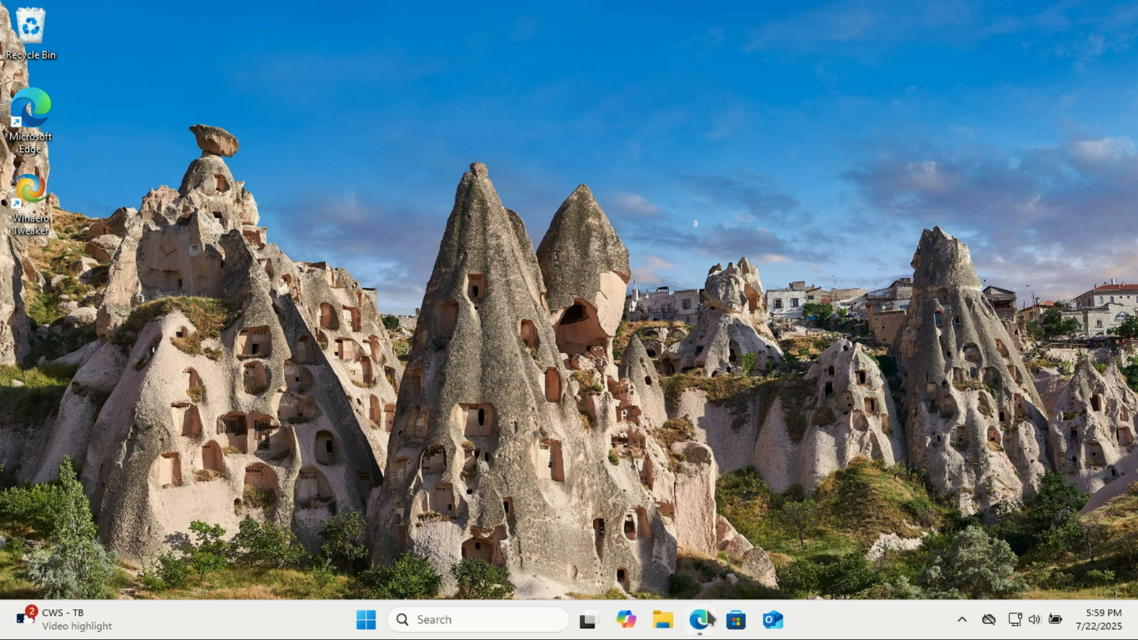
Launch Microsoft Edge from the taskbar
left_click(699, 620)
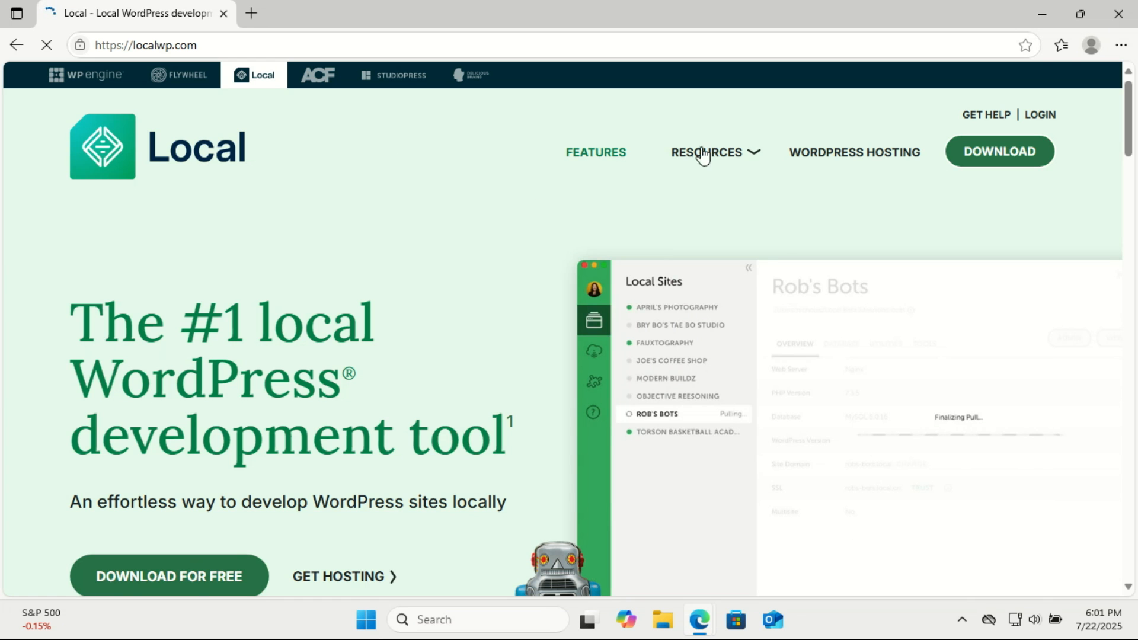
Browse Local's features on localwp.com, then bring up the Download Local form
mouse_move(750, 153)
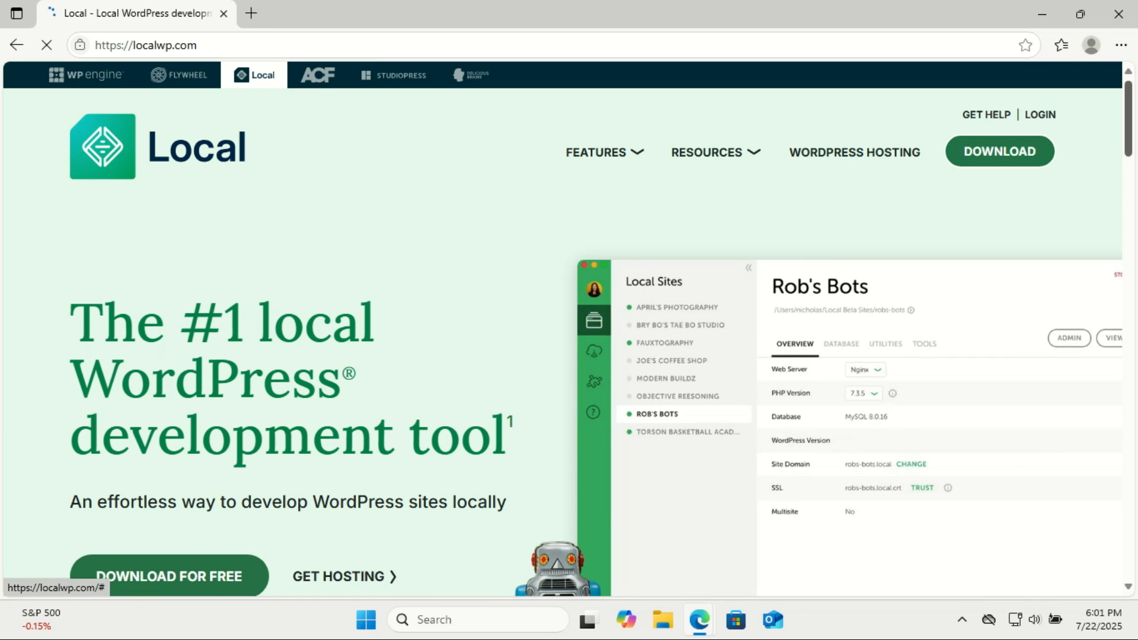
left_click_drag(1129, 96, 1129, 90)
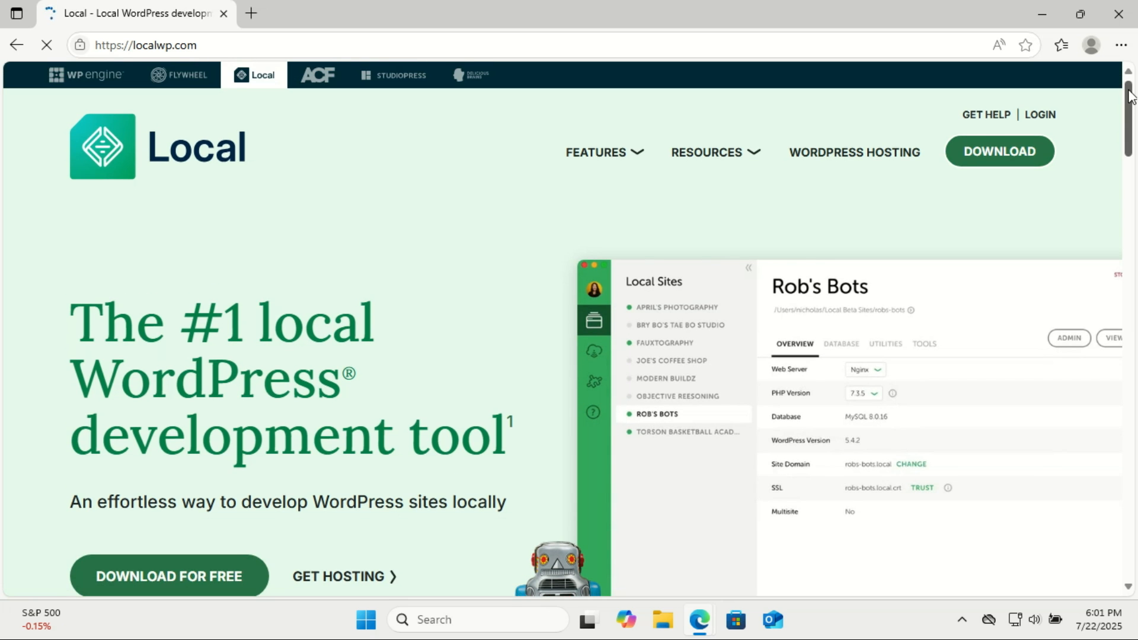
scroll(823, 540, "down", 5)
scroll(823, 353, "down", 6)
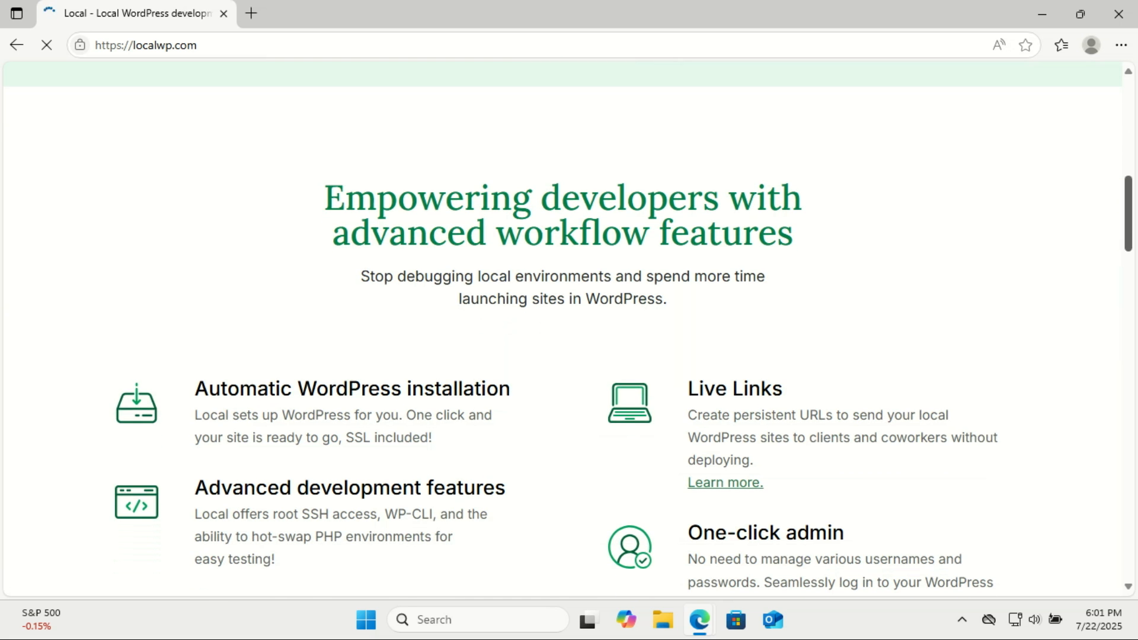
scroll(568, 331, "down", 5)
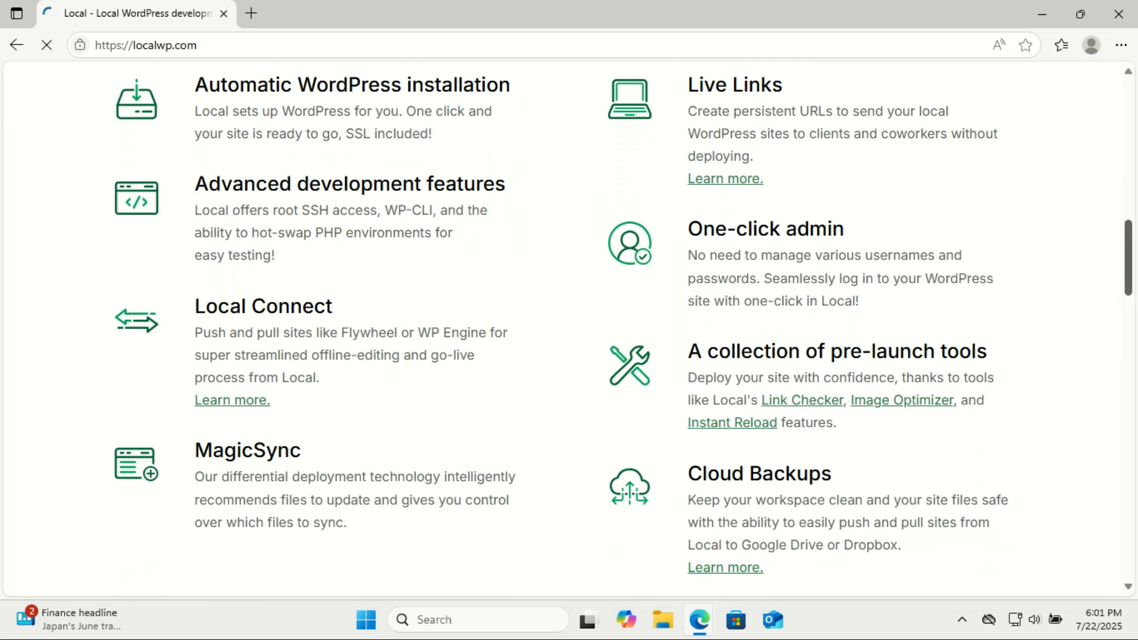
scroll(568, 320, "down", 5)
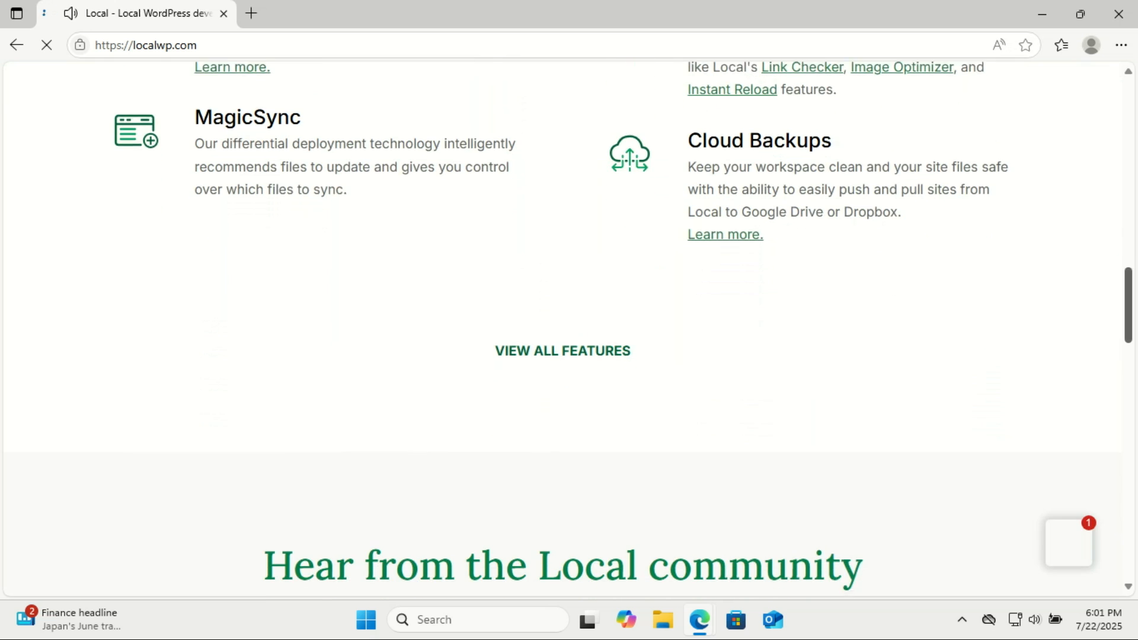
scroll(568, 330, "down", 4)
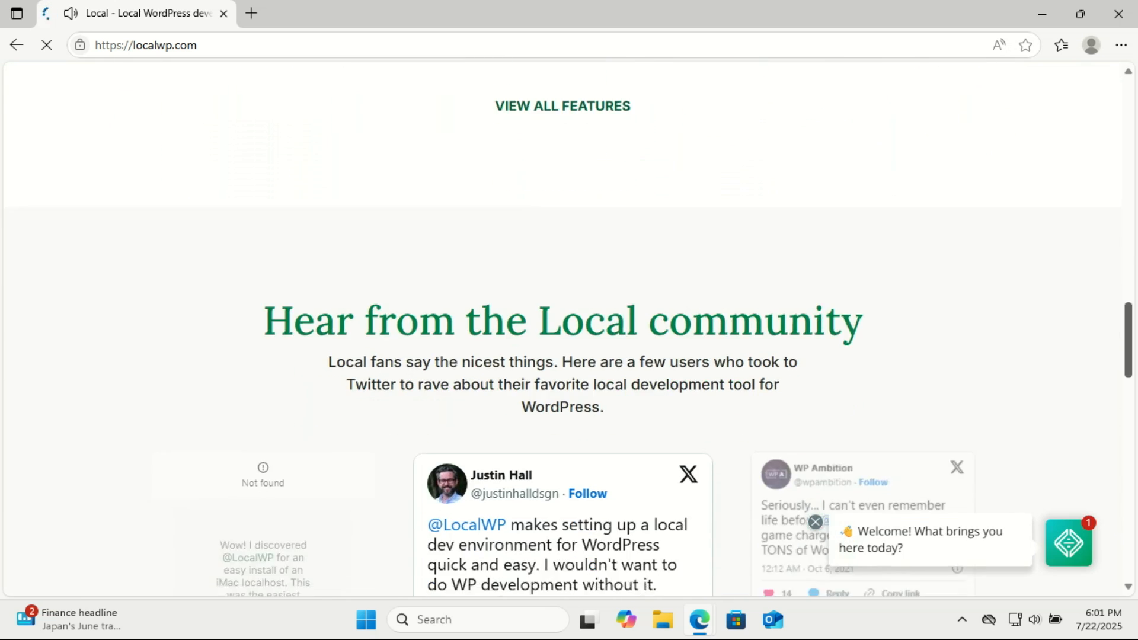
scroll(1136, 332, "down", 1)
left_click_drag(1137, 333, 1073, 116)
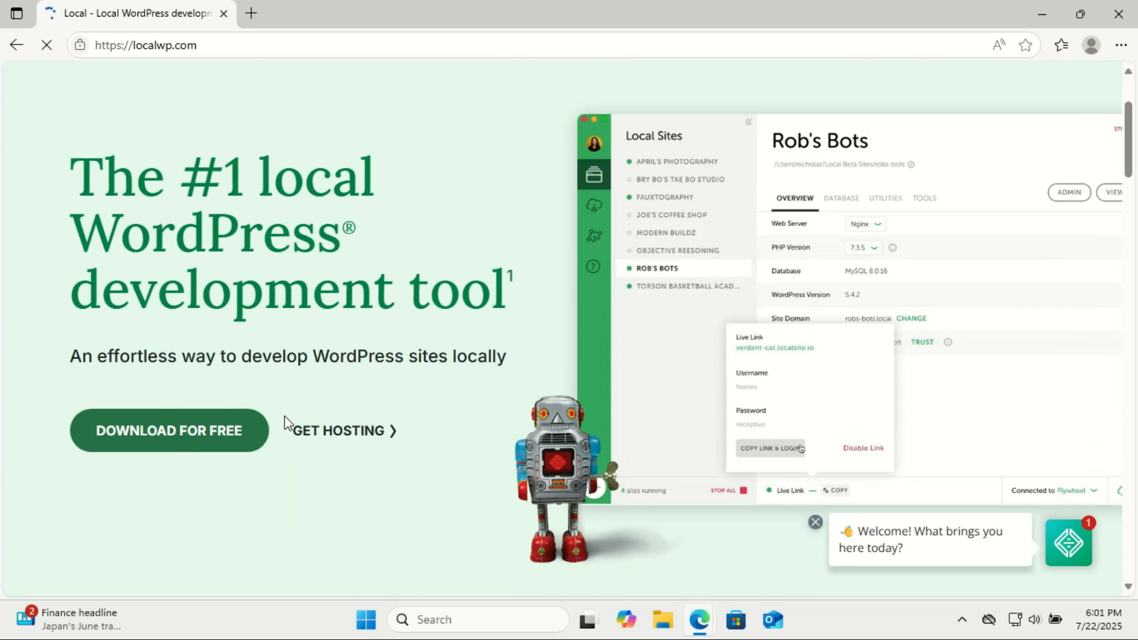
left_click(163, 431)
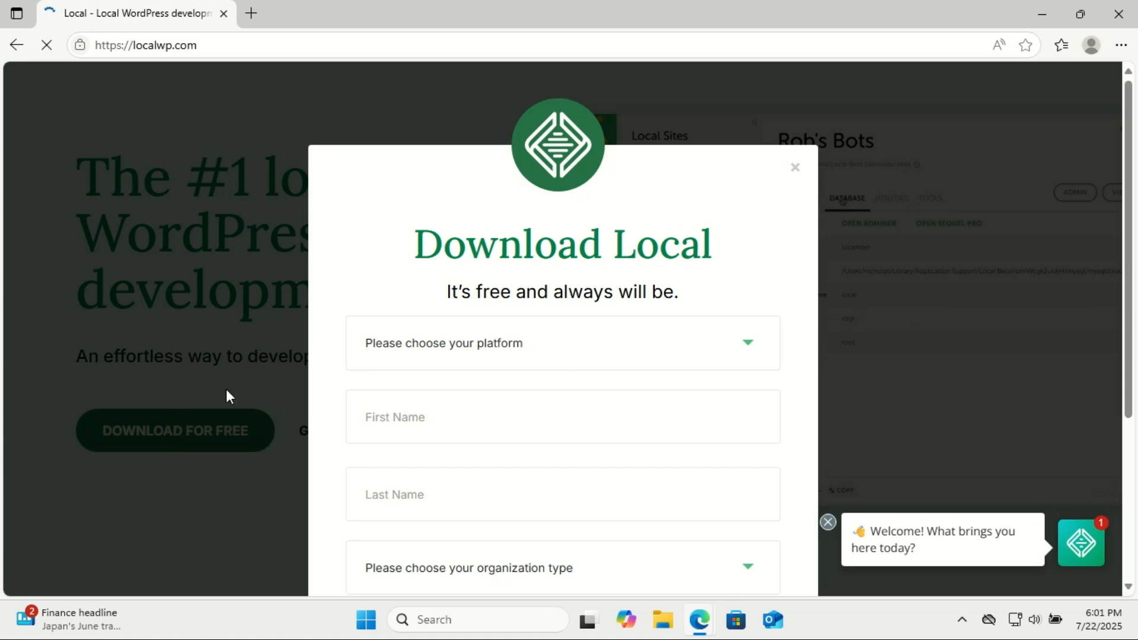
Choose Windows as the platform and enter the user's first and last name
left_click_drag(1131, 244, 1136, 359)
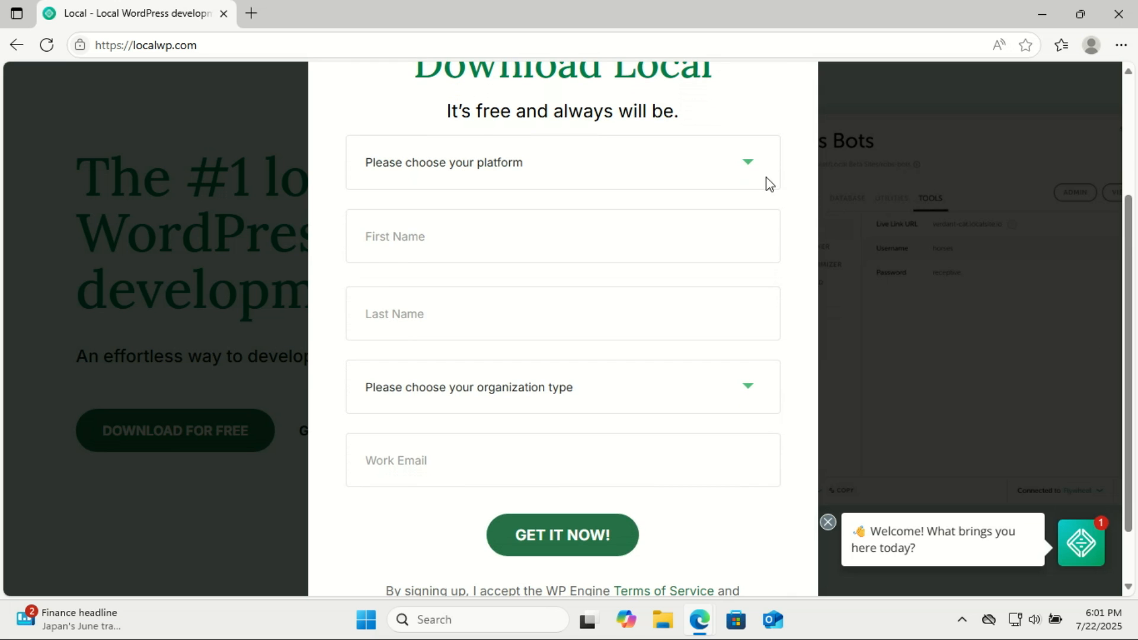
left_click(744, 167)
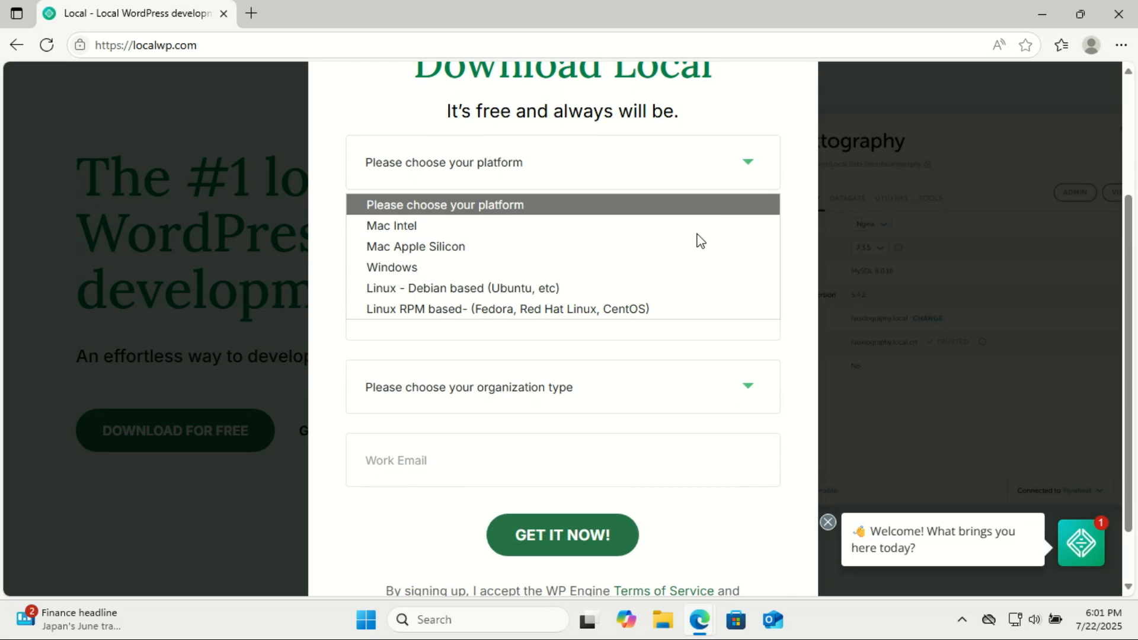
left_click(673, 268)
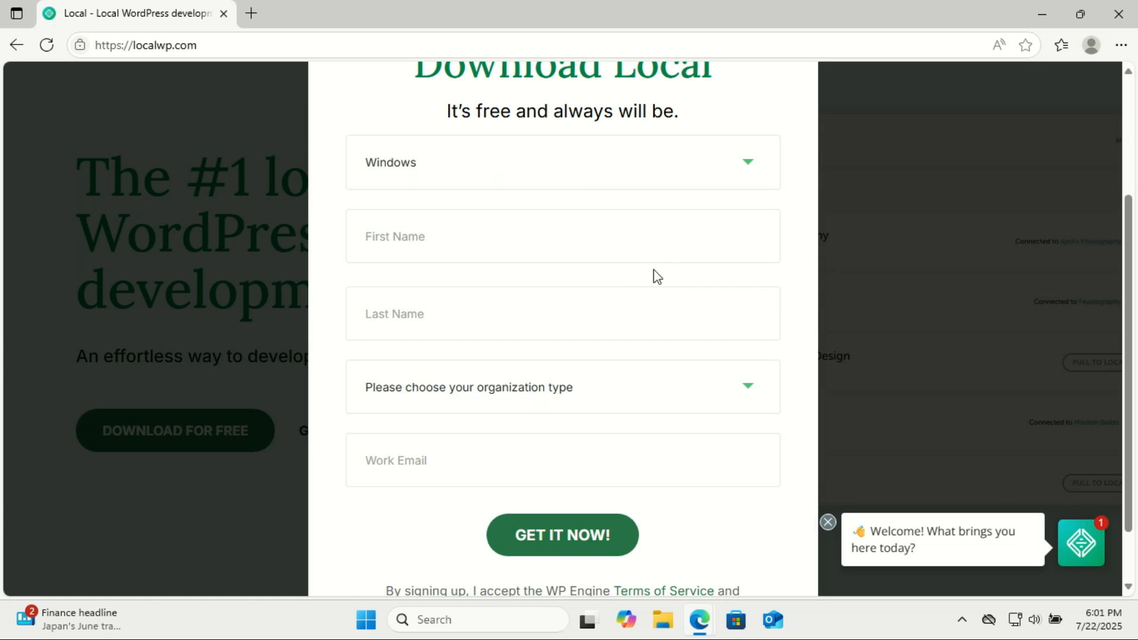
left_click(548, 244)
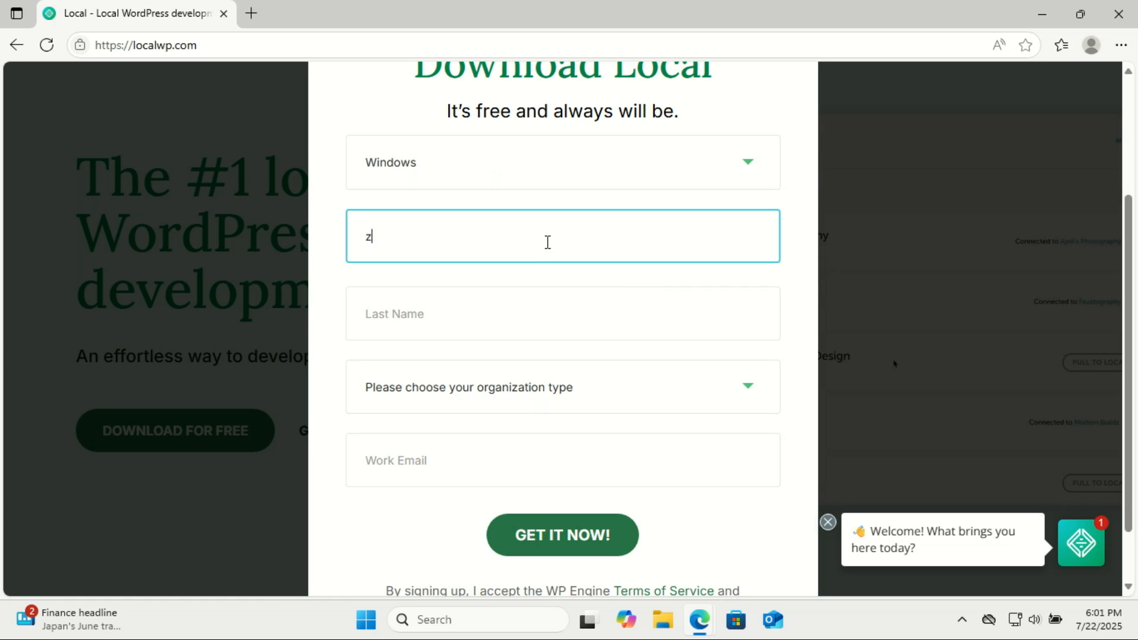
left_click(483, 316)
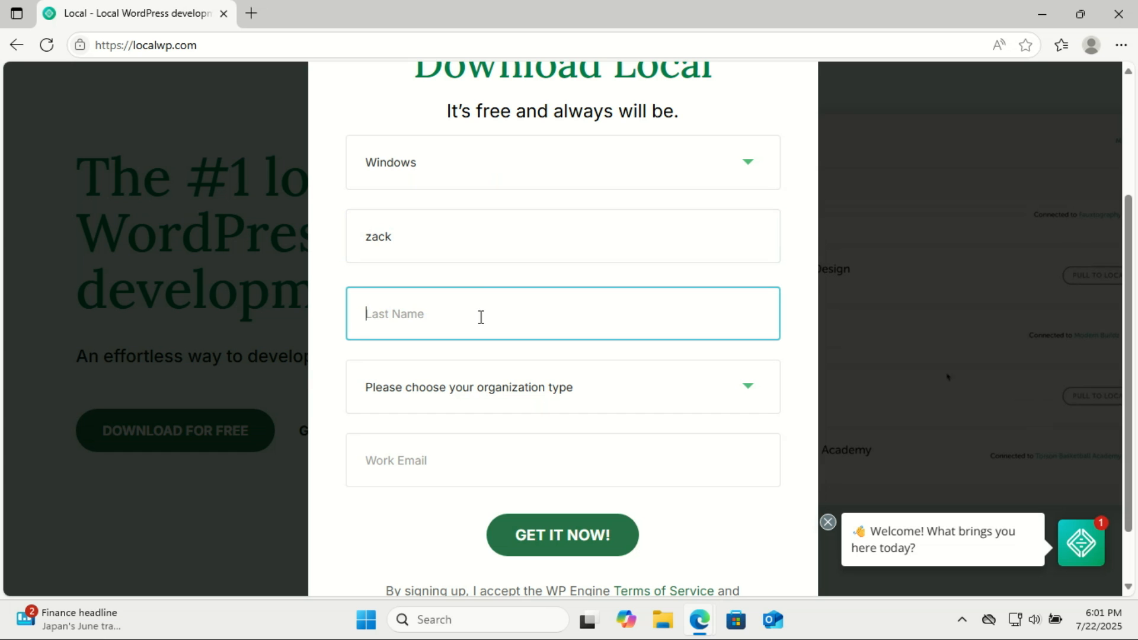
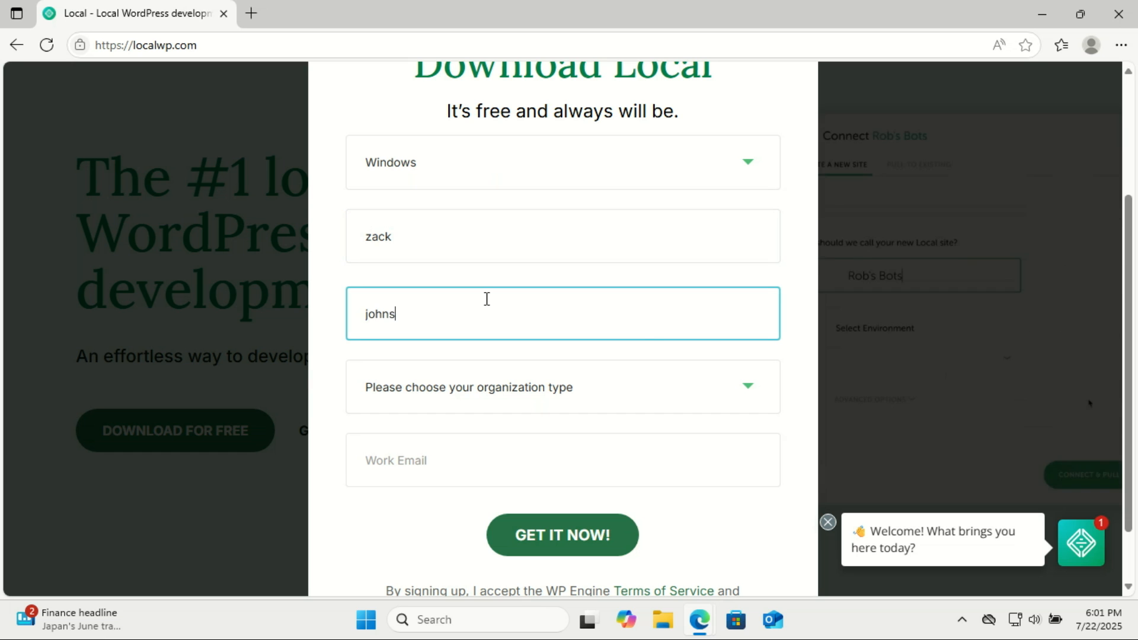
Pick Independent Freelancer/Consultant, enter the work e-mail, and submit to download the installer
left_click(764, 393)
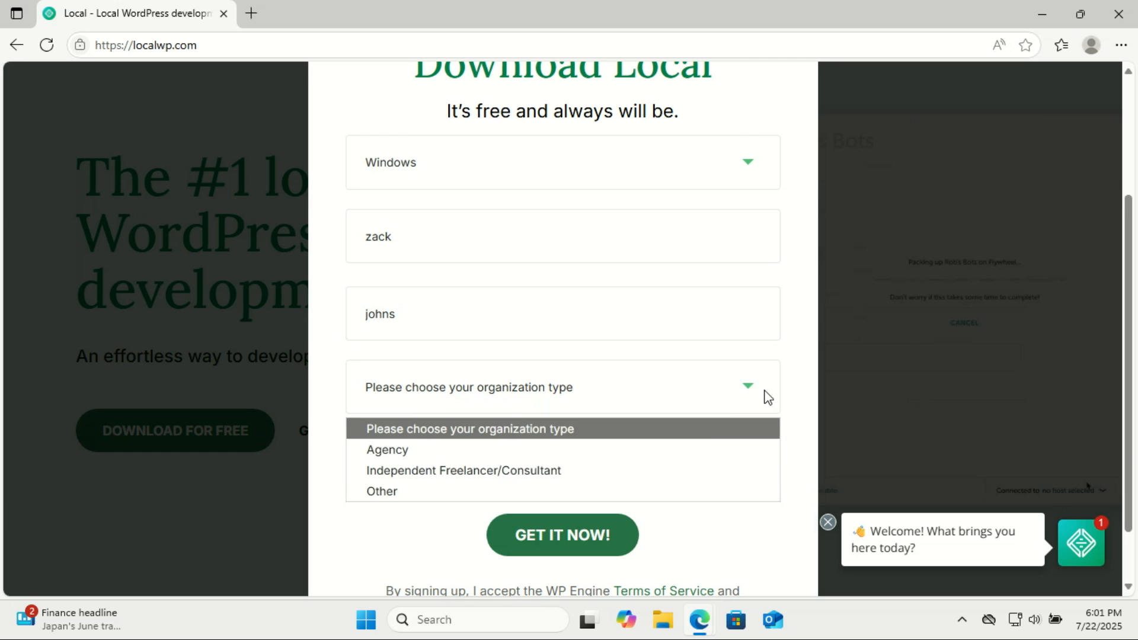
left_click(529, 470)
left_click(450, 461)
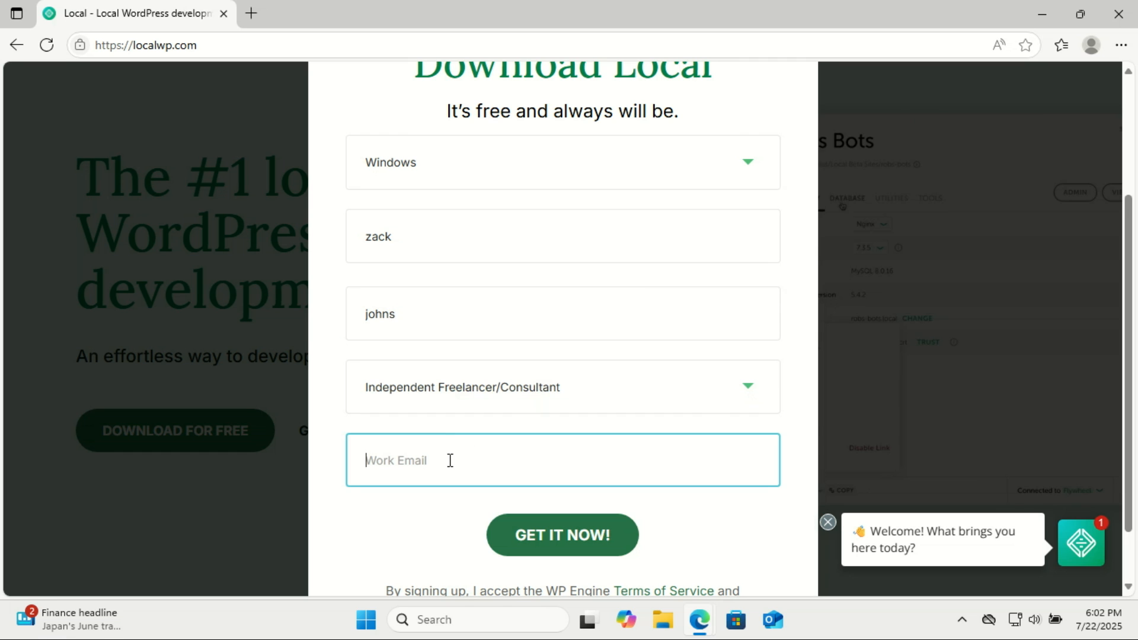
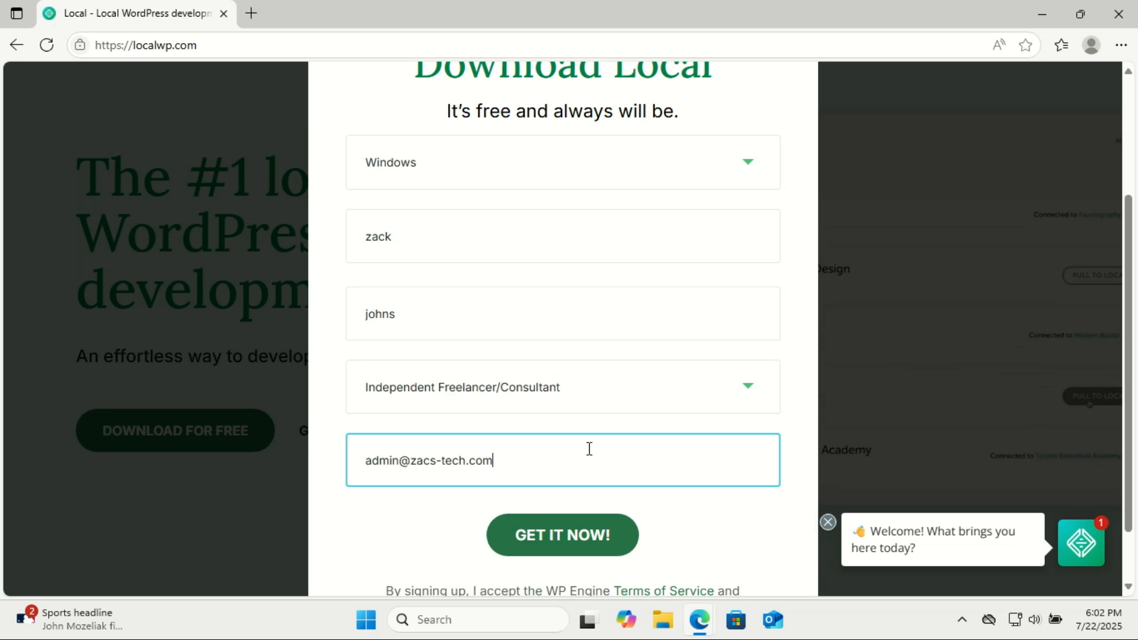
left_click(603, 536)
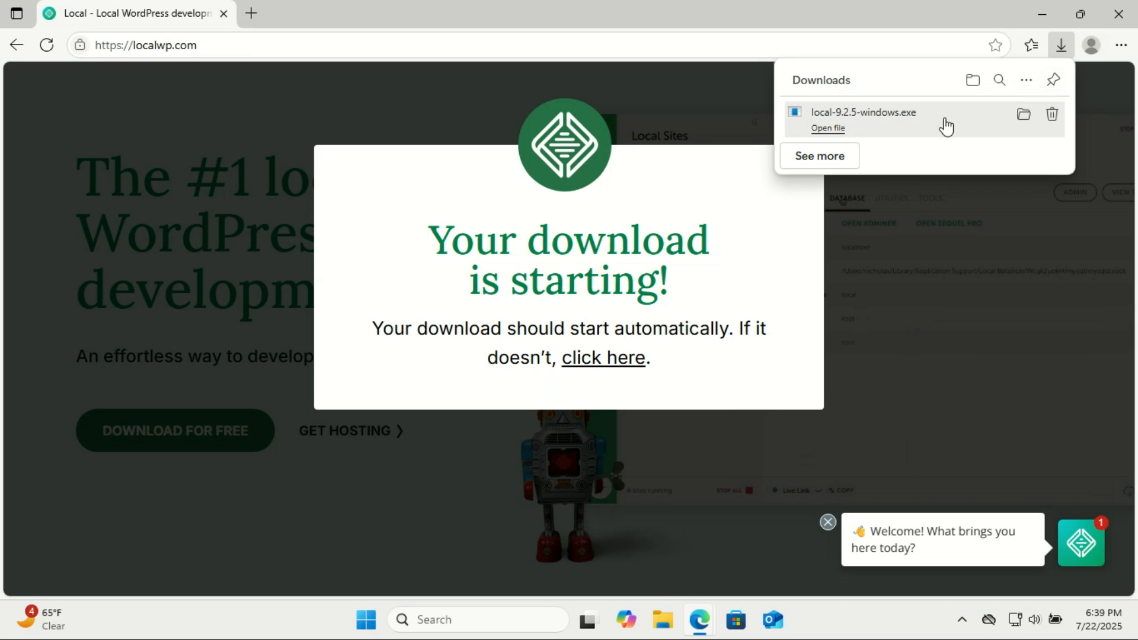
Run local-9.2.5-windows.exe and install for the current user only into the default folder
left_click(1025, 117)
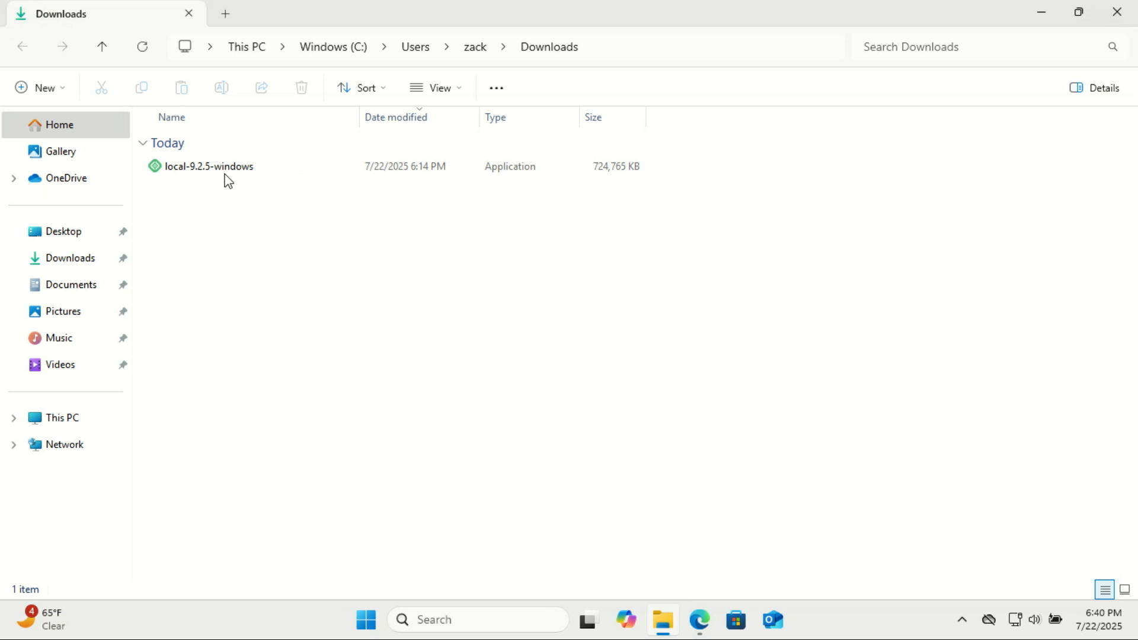
double_click(225, 172)
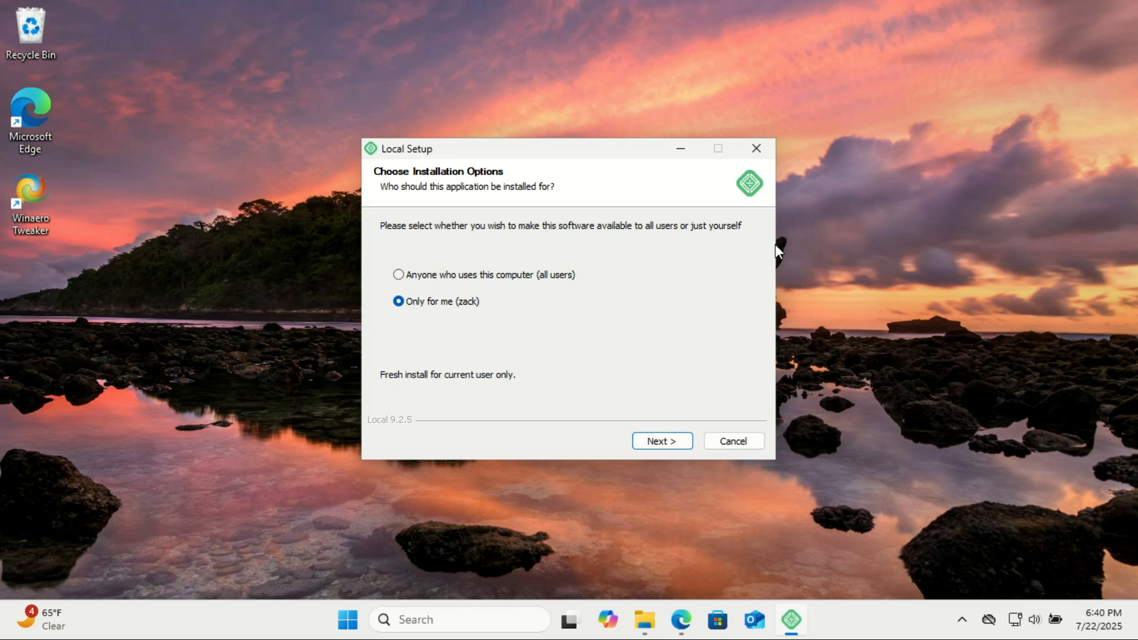
left_click(663, 442)
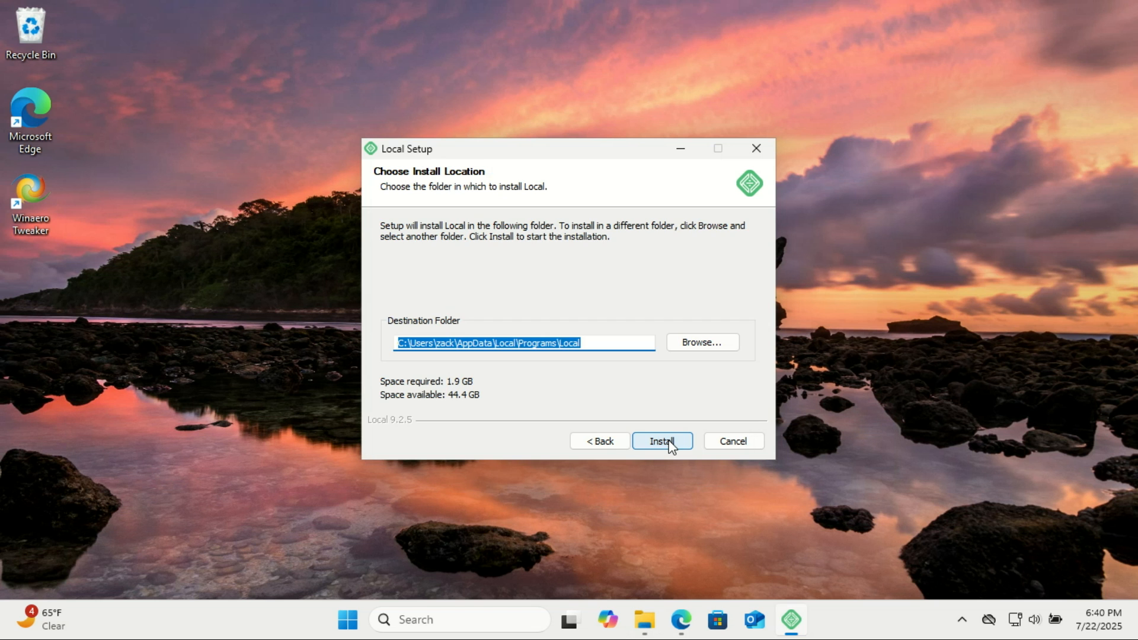
left_click(669, 443)
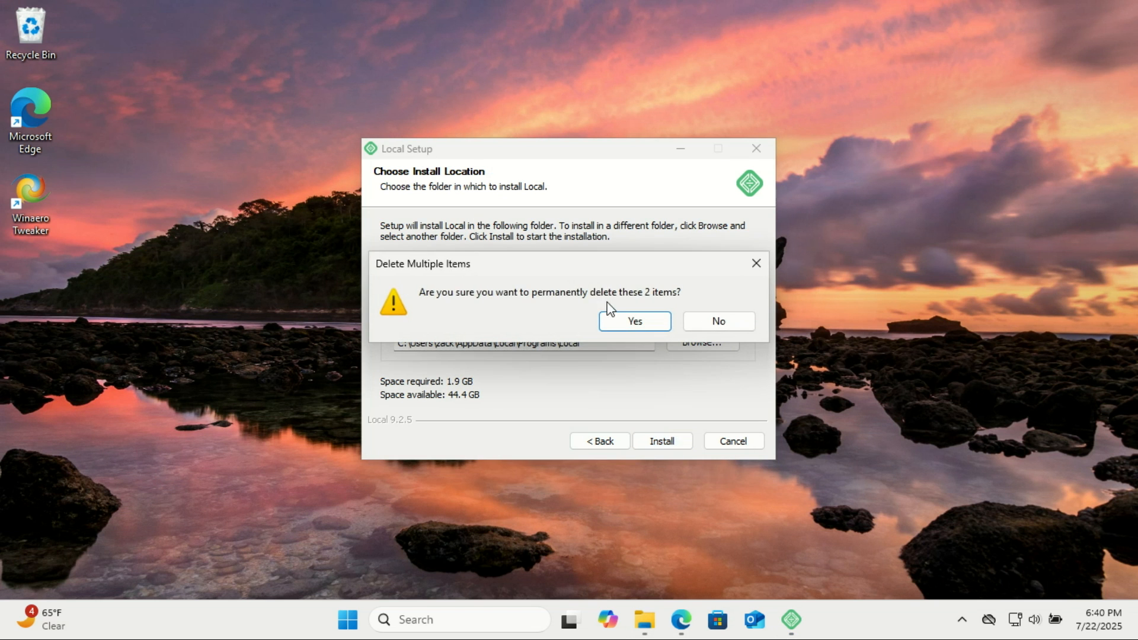
left_click(642, 328)
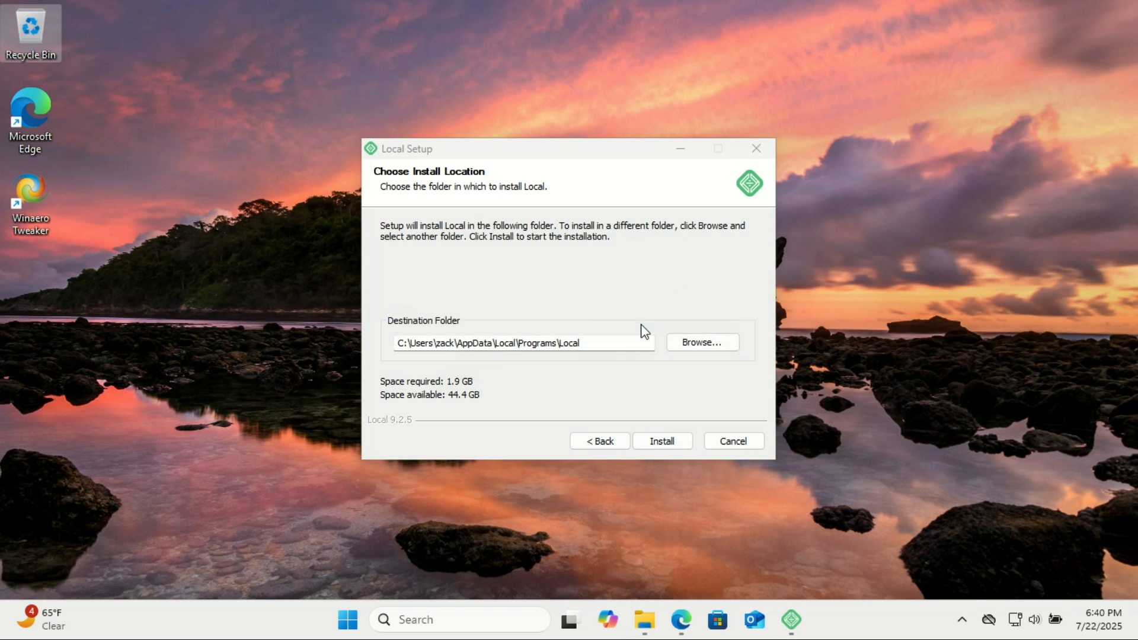
left_click(674, 446)
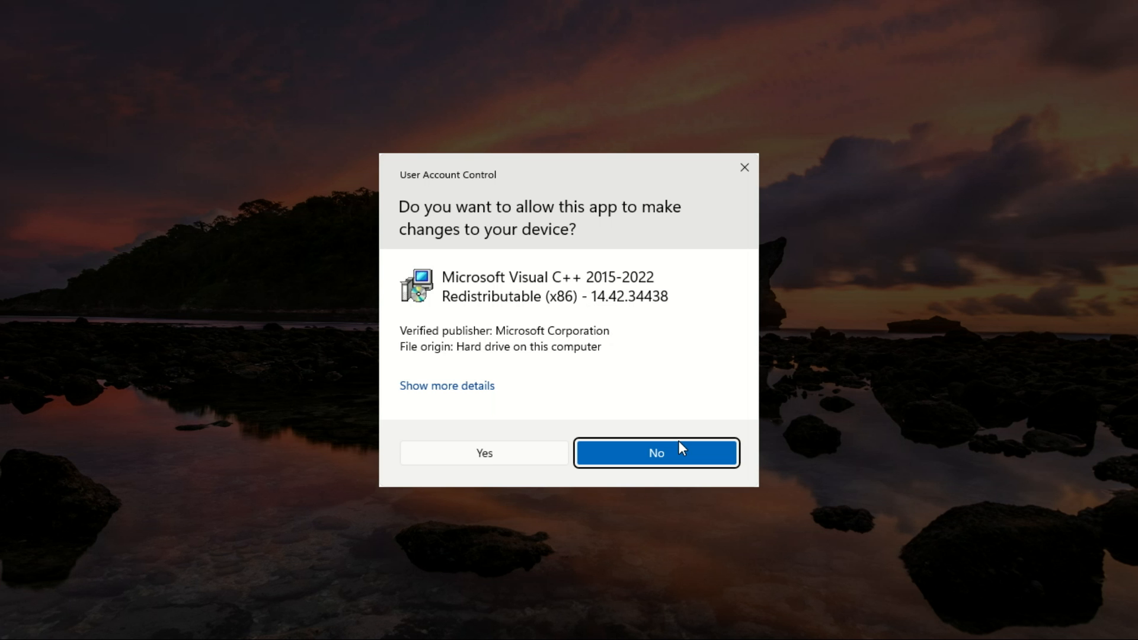
left_click(497, 459)
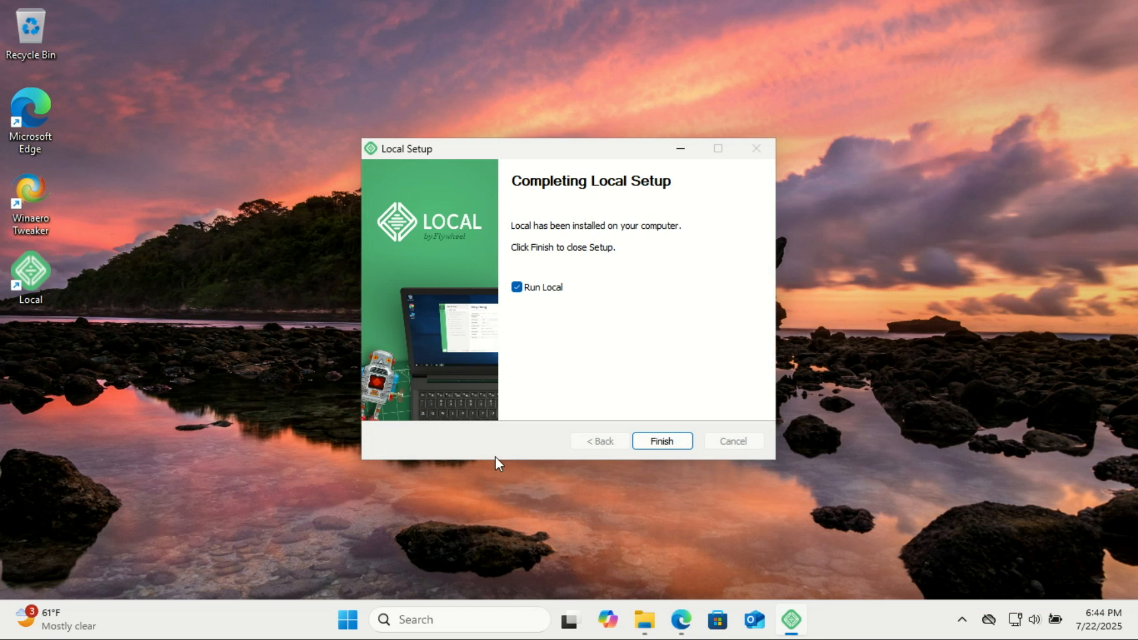
Finish setup, launch Local and accept its Terms of Service
left_click(657, 440)
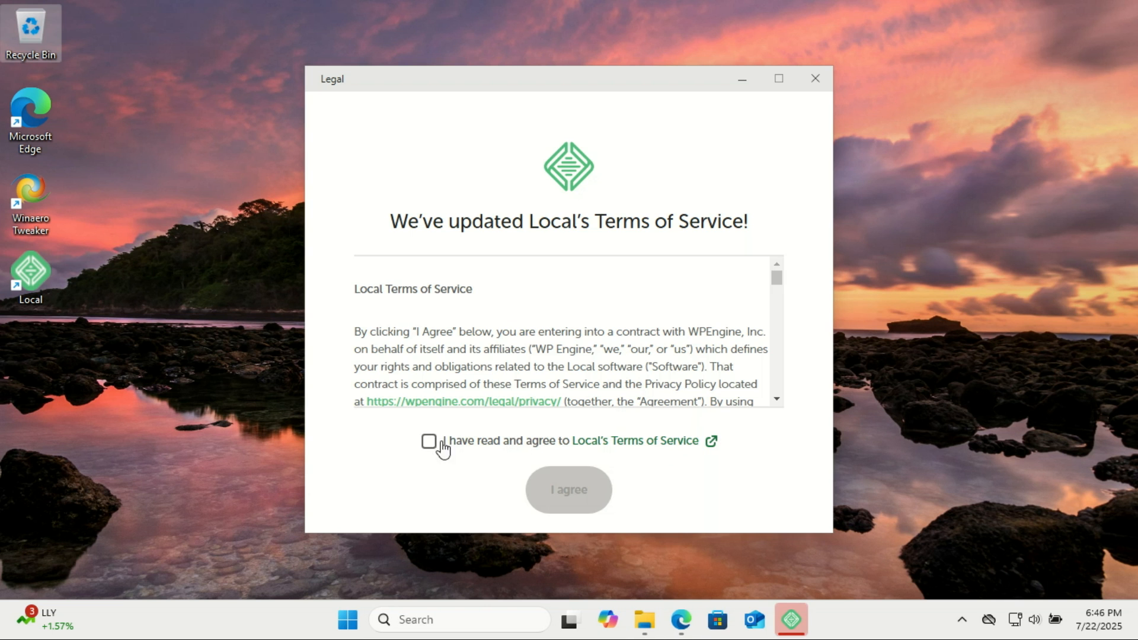
left_click(430, 442)
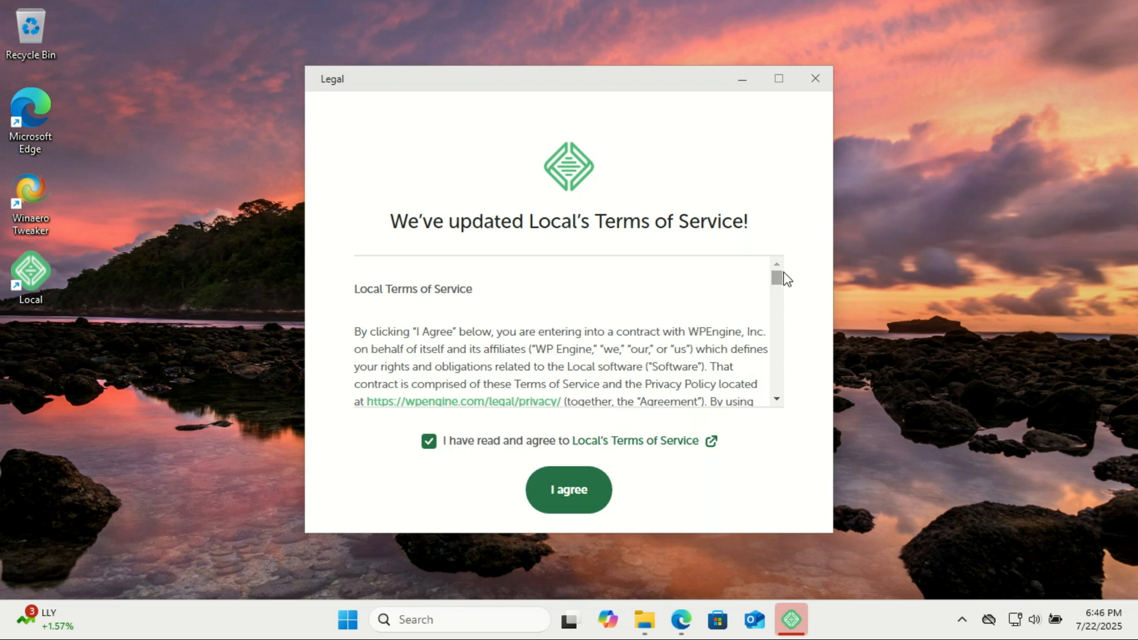
left_click_drag(777, 279, 780, 432)
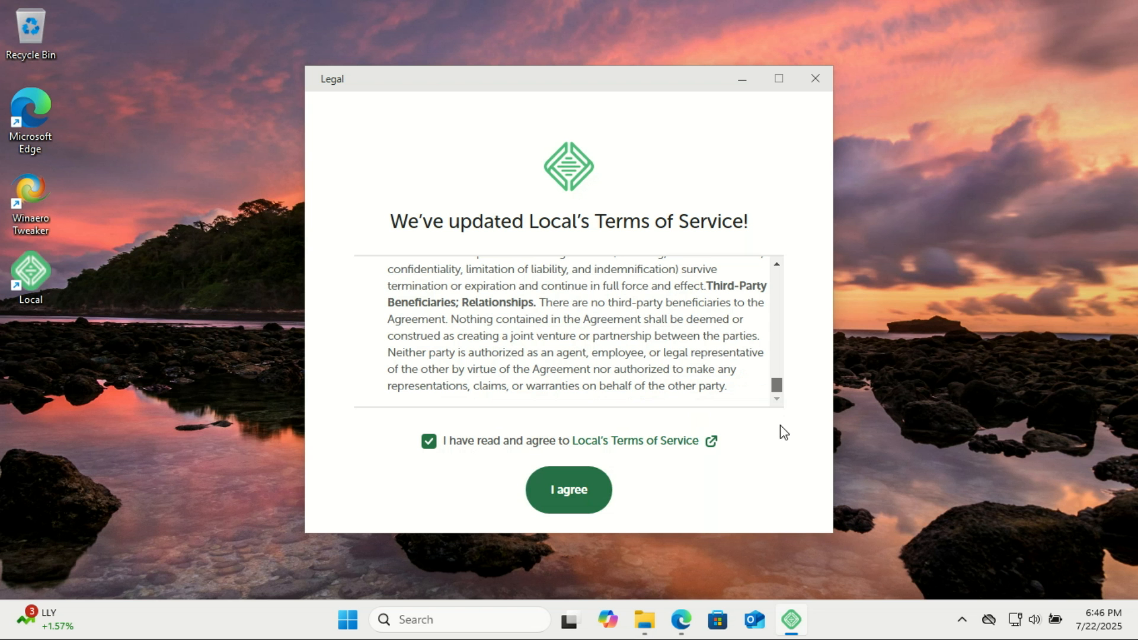
left_click(563, 494)
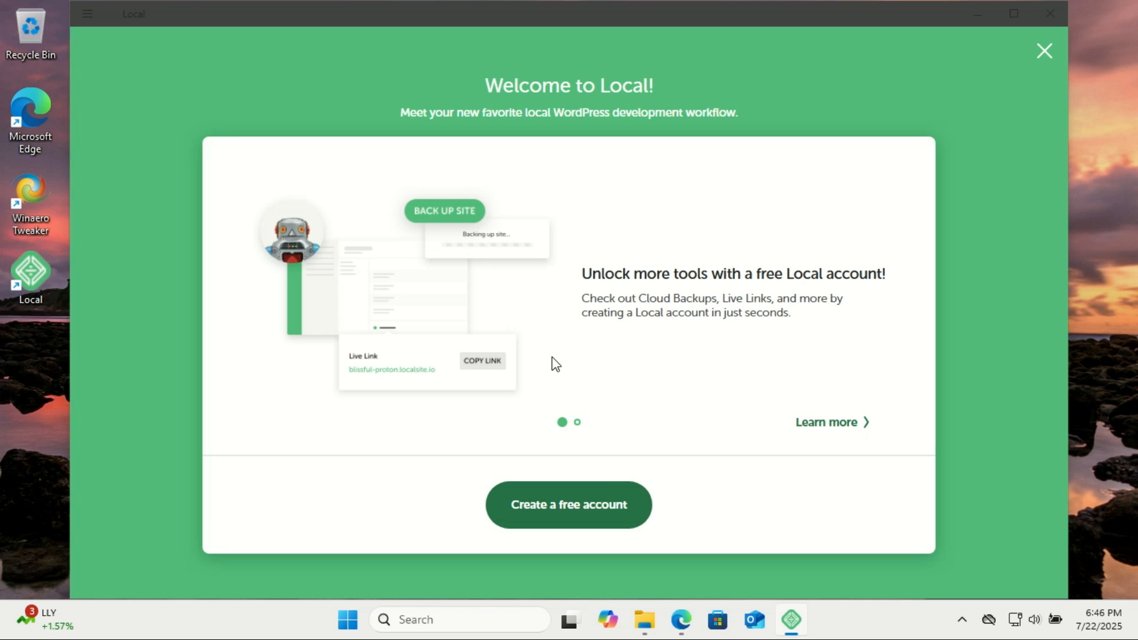
Skip the welcome screen and decline both error and usage reporting
left_click(589, 504)
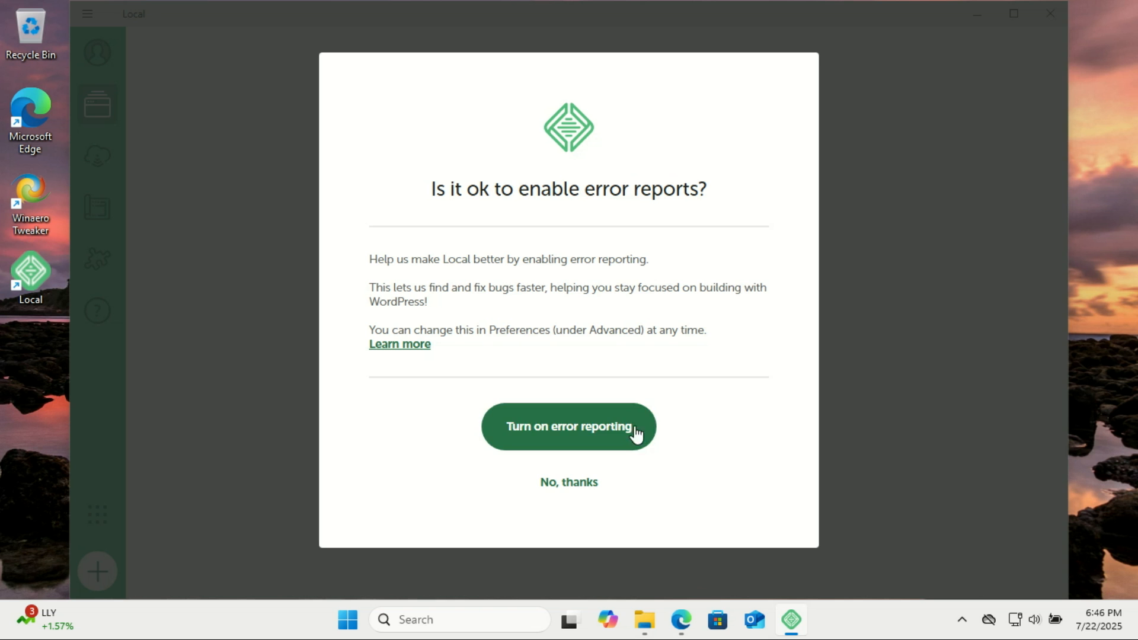
left_click(588, 485)
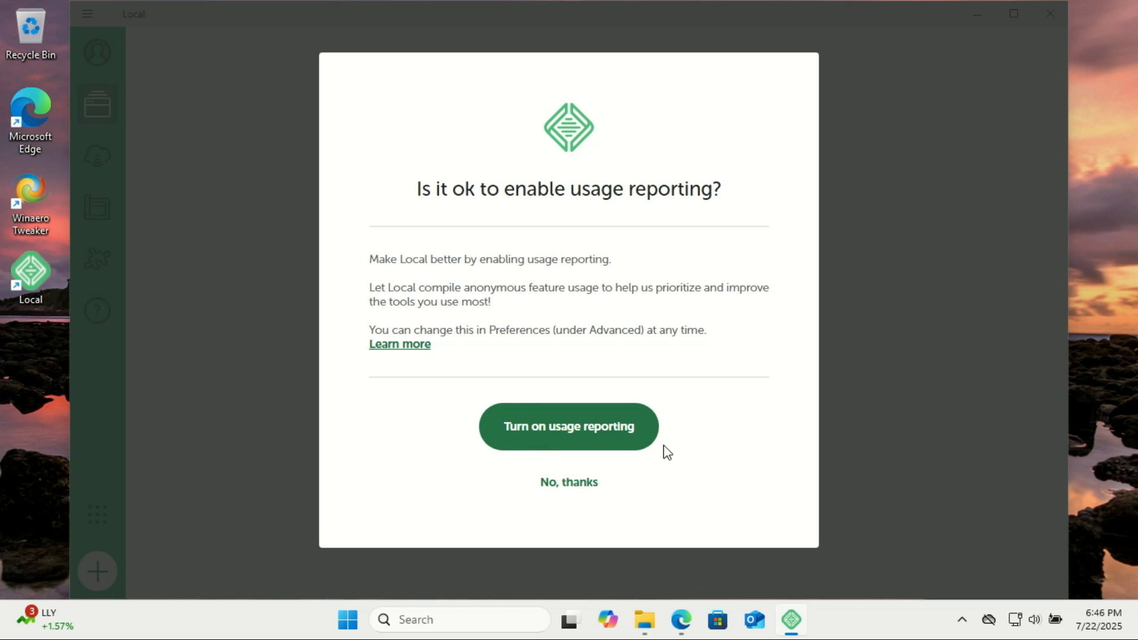
left_click(578, 484)
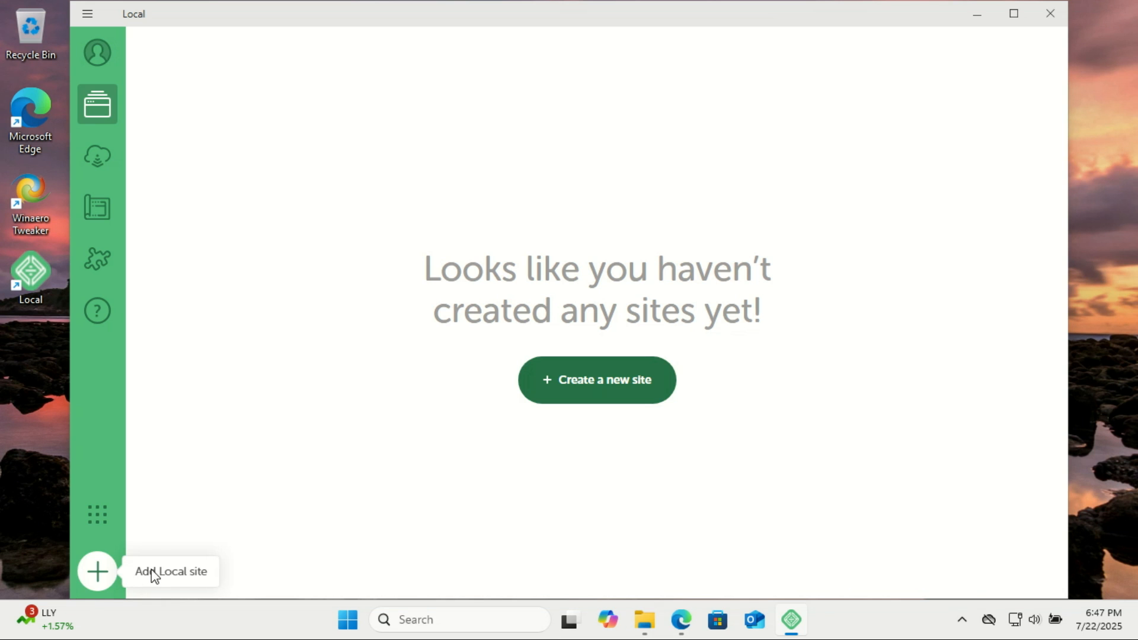
Create a new site named zacstech, confirming the zacstech.local domain under Advanced options
left_click(99, 574)
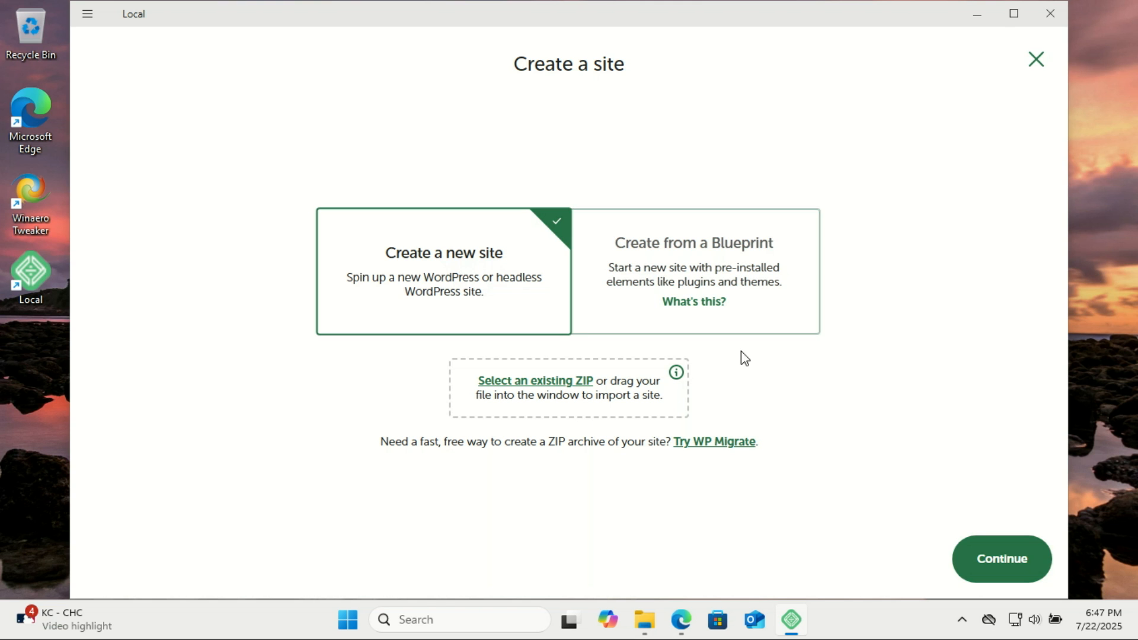
left_click(998, 560)
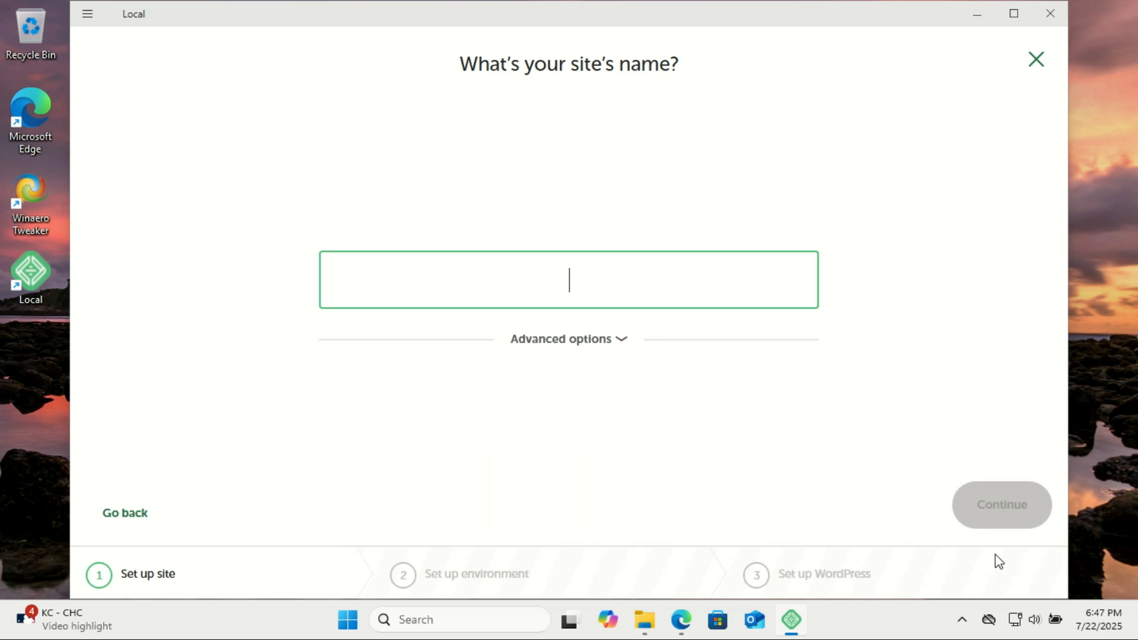
type("zacstech")
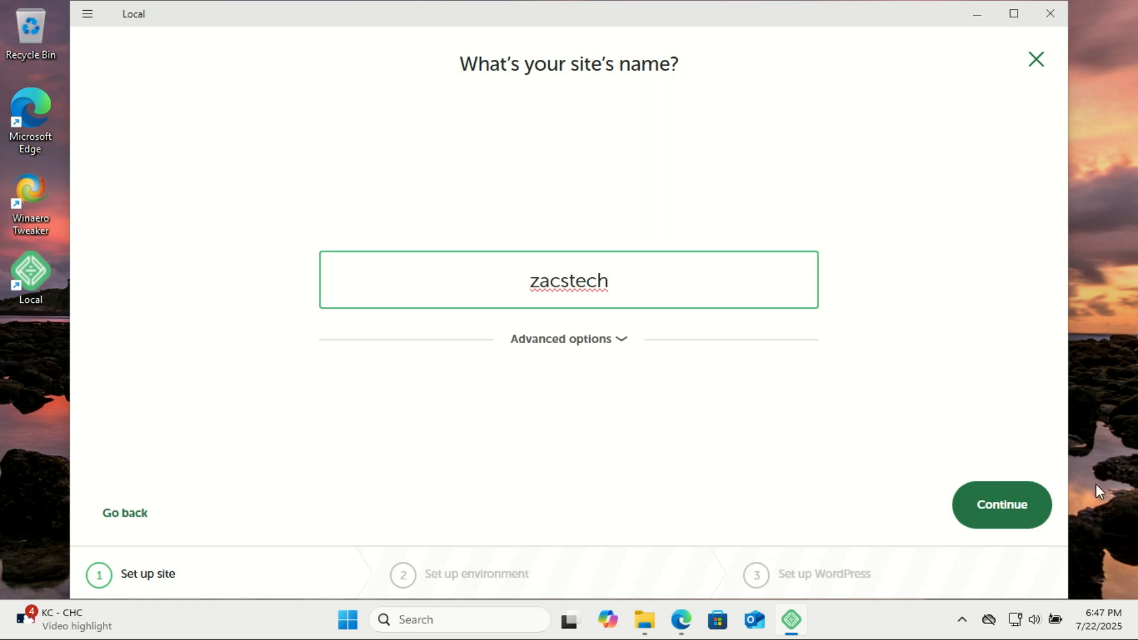
left_click(620, 341)
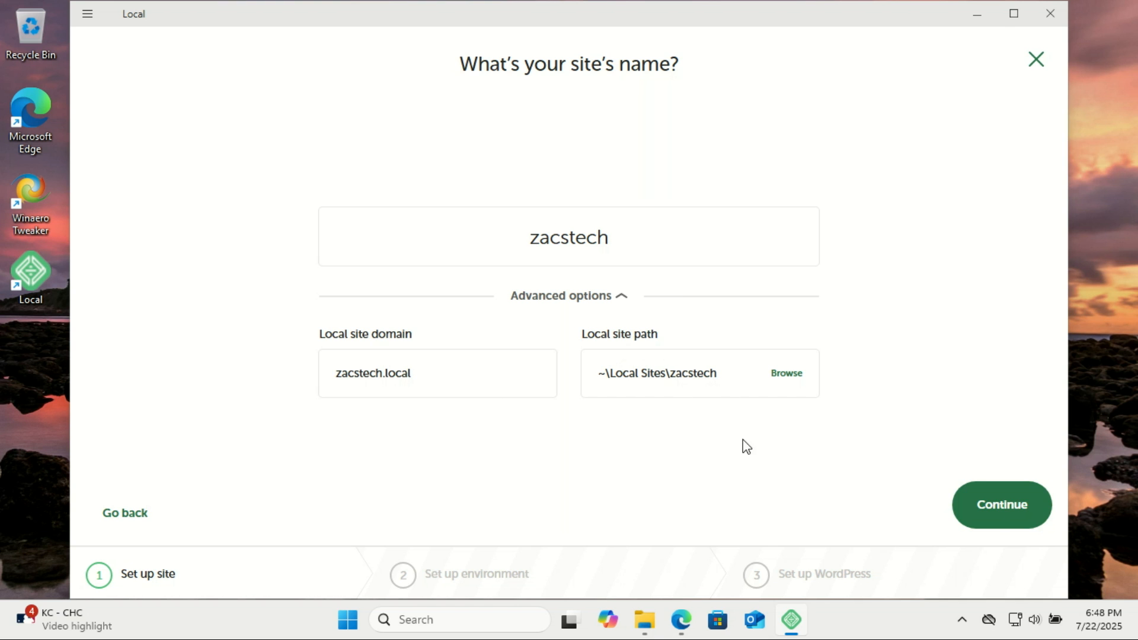
left_click(996, 515)
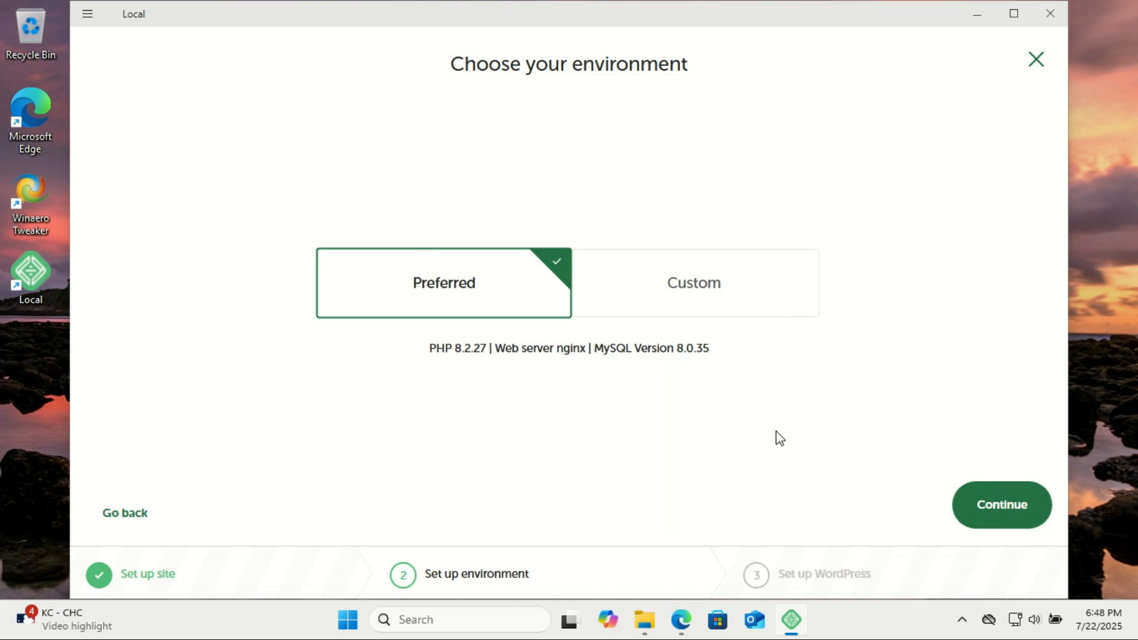
Review Custom PHP, web server and database choices, then keep Preferred (PHP 8.2.27, nginx, MySQL 8.0.35)
left_click(712, 294)
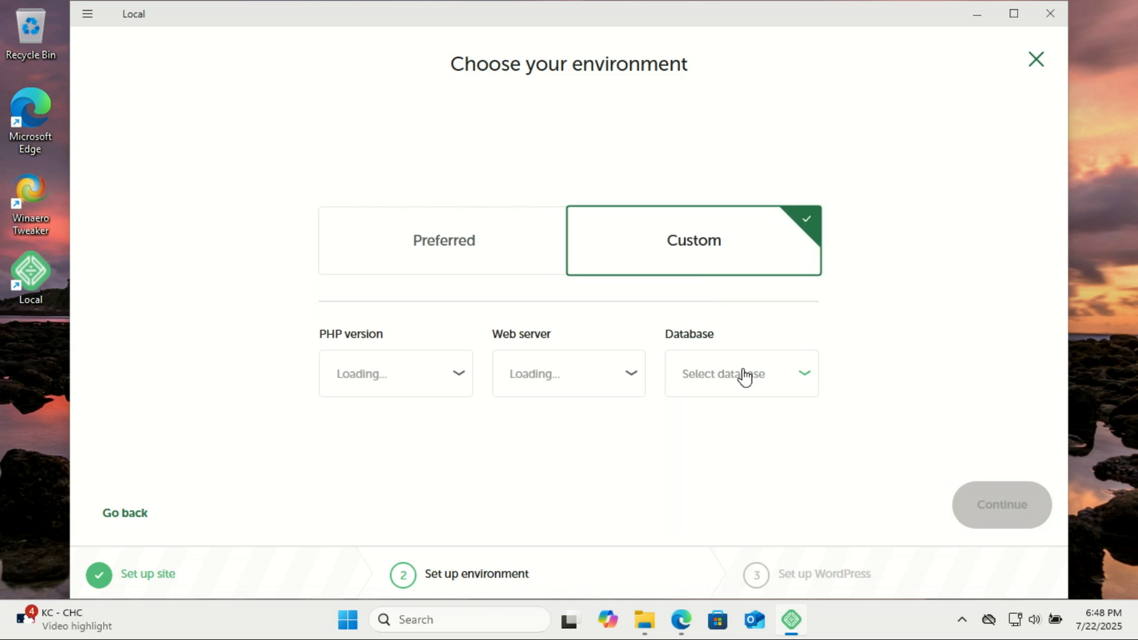
left_click(459, 380)
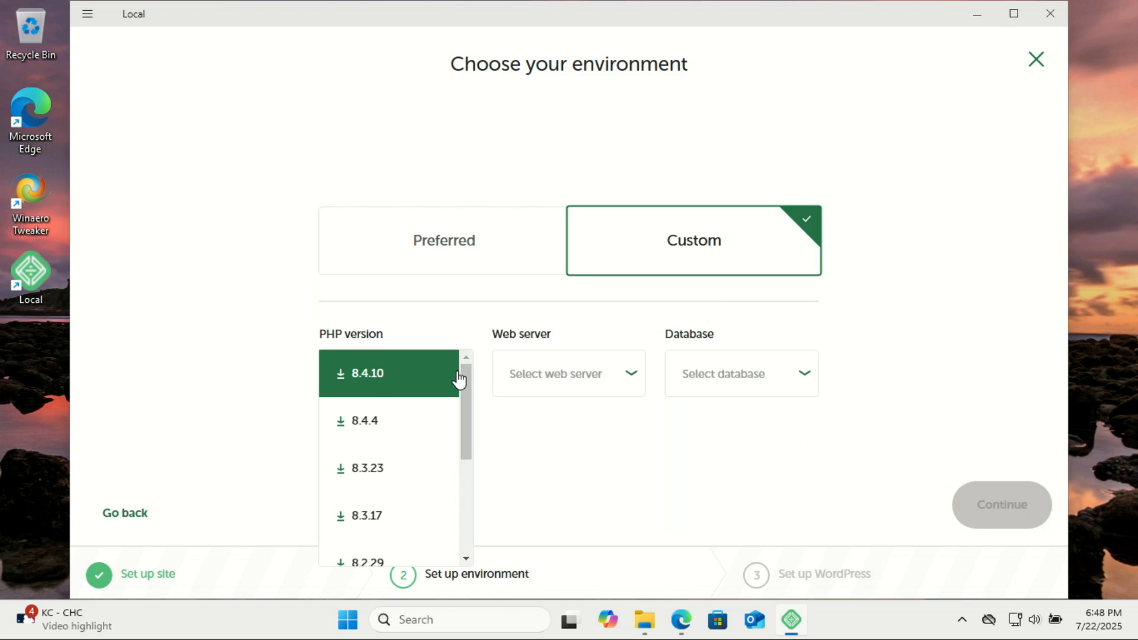
left_click_drag(467, 386, 472, 504)
left_click_drag(466, 455, 462, 358)
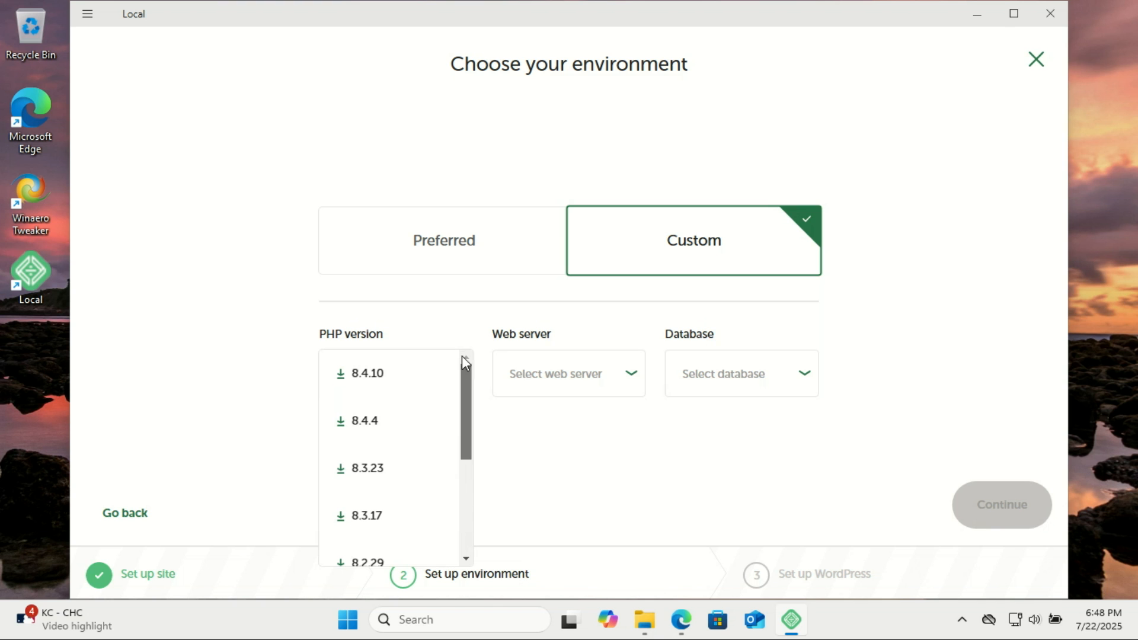
left_click(611, 428)
left_click(629, 388)
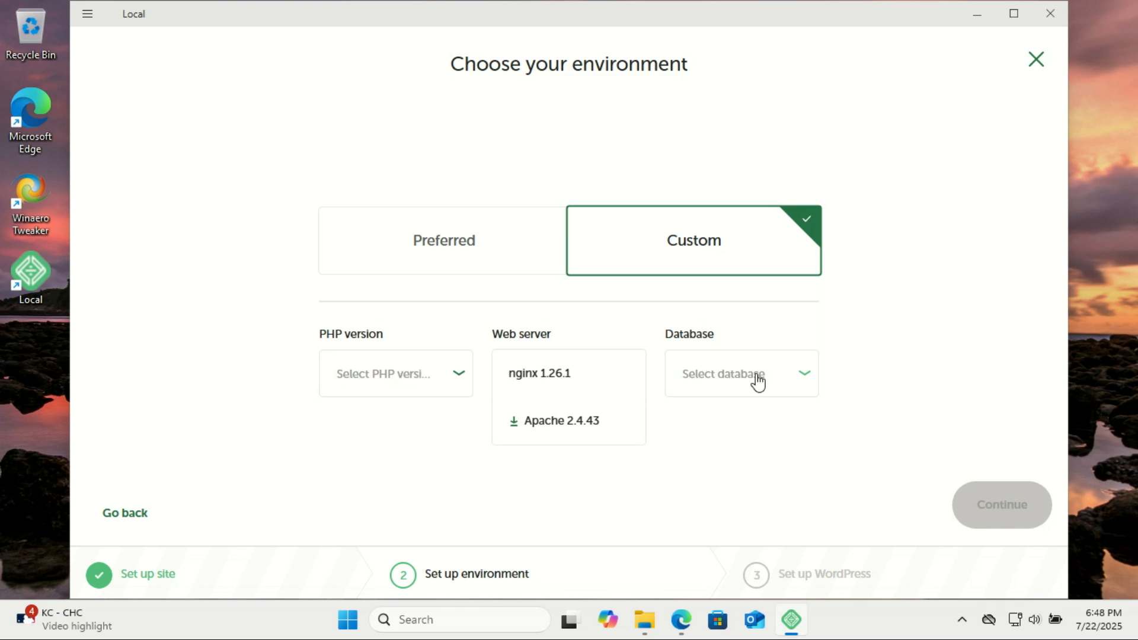
left_click(799, 374)
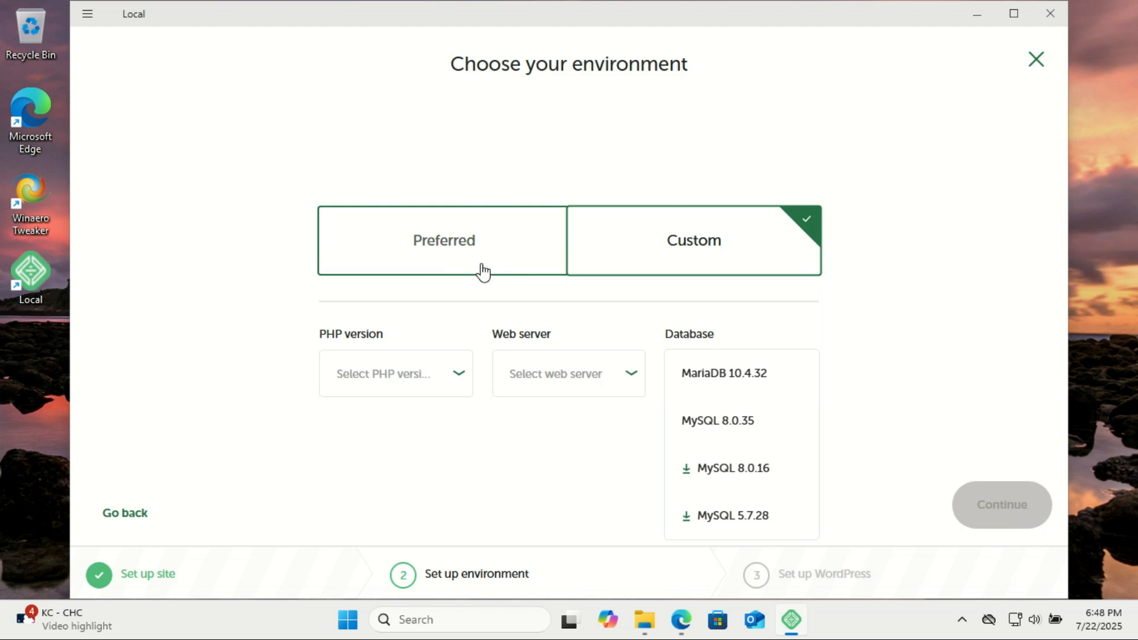
left_click(452, 250)
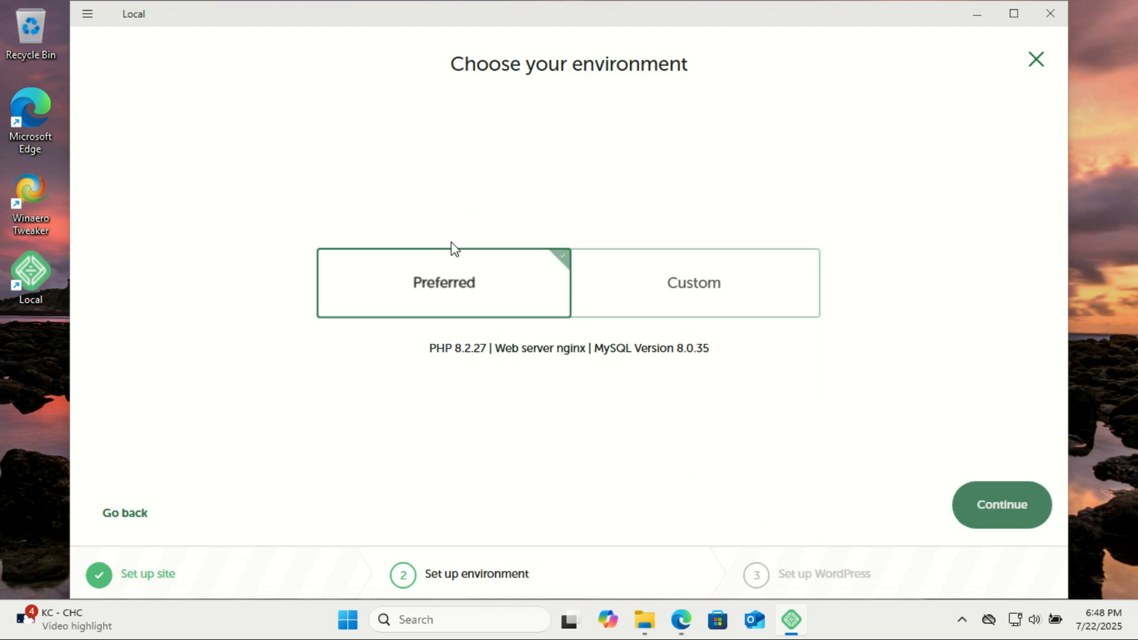
left_click(996, 509)
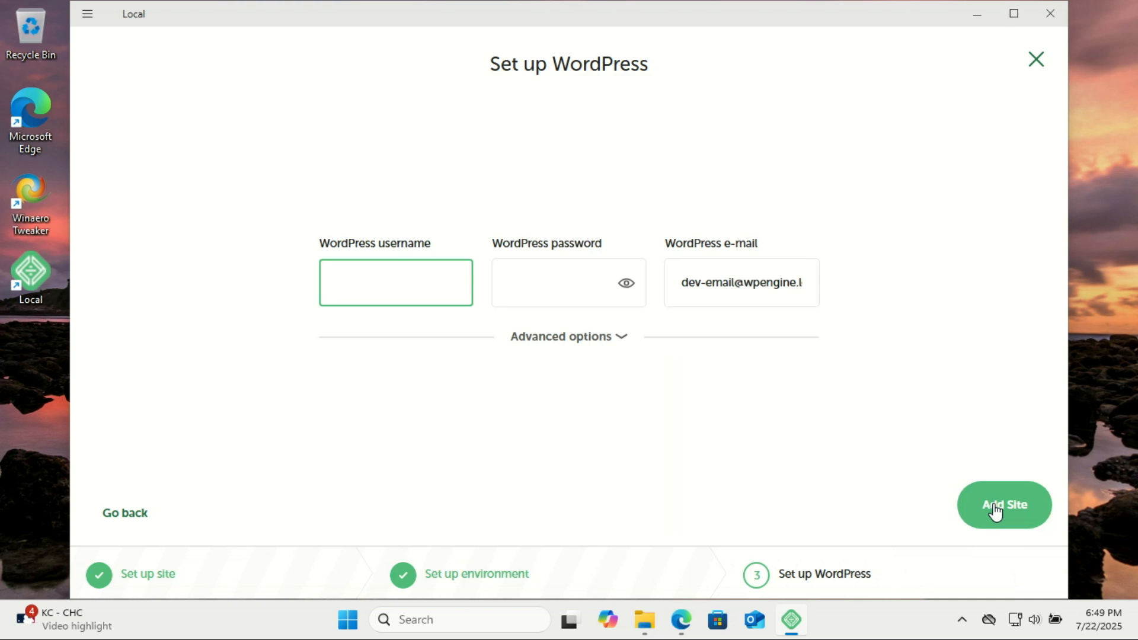
Enter the WordPress admin username, password and work e-mail, then add the zacstech site
type("zack")
left_click(561, 282)
type("••••••••")
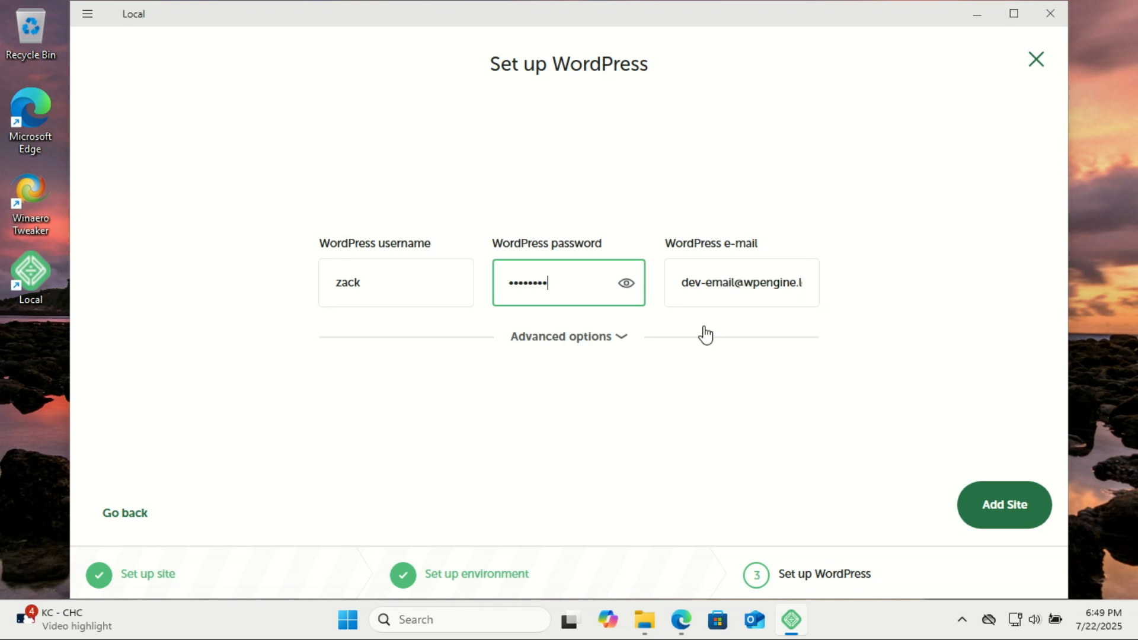
triple_click(686, 281)
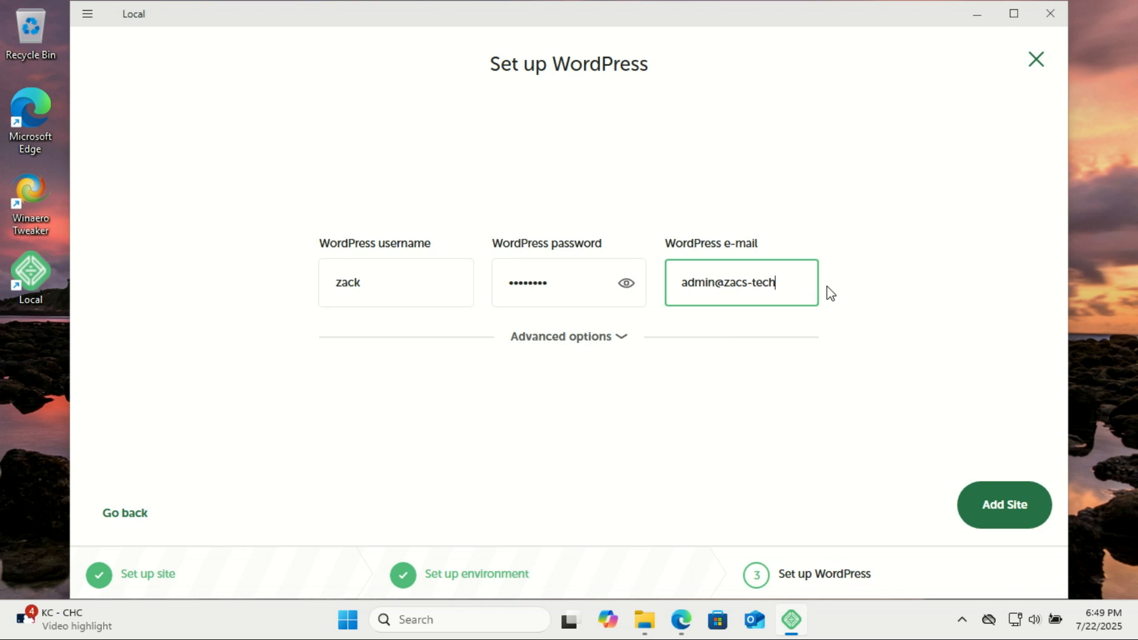
left_click(1015, 505)
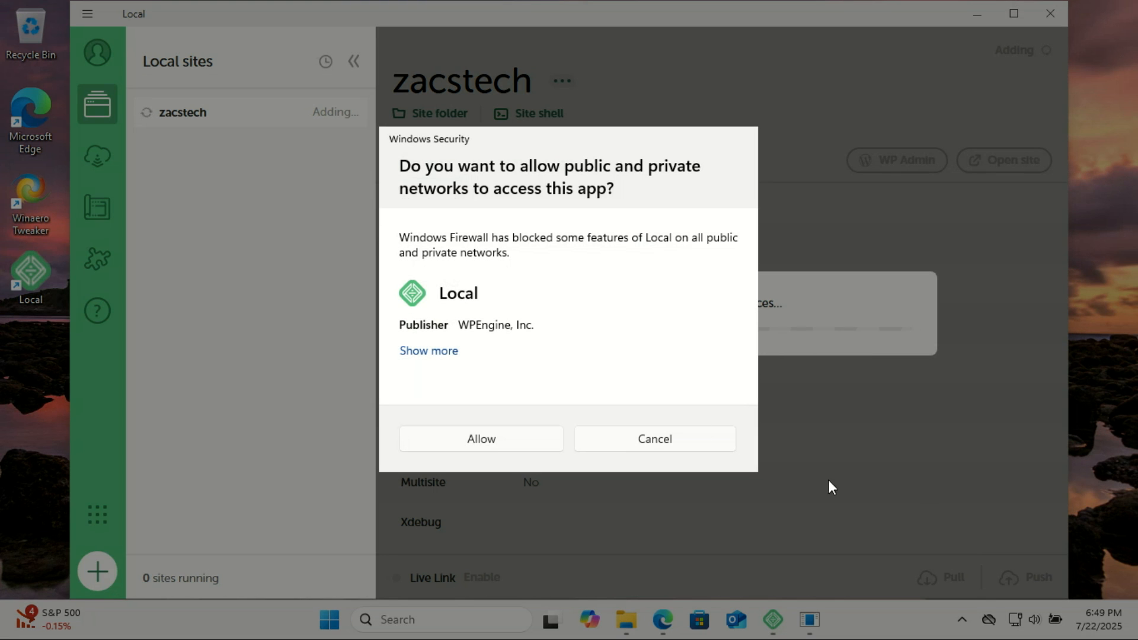
Allow Local through the Windows firewall and open the running site at zacstech.local
left_click(482, 439)
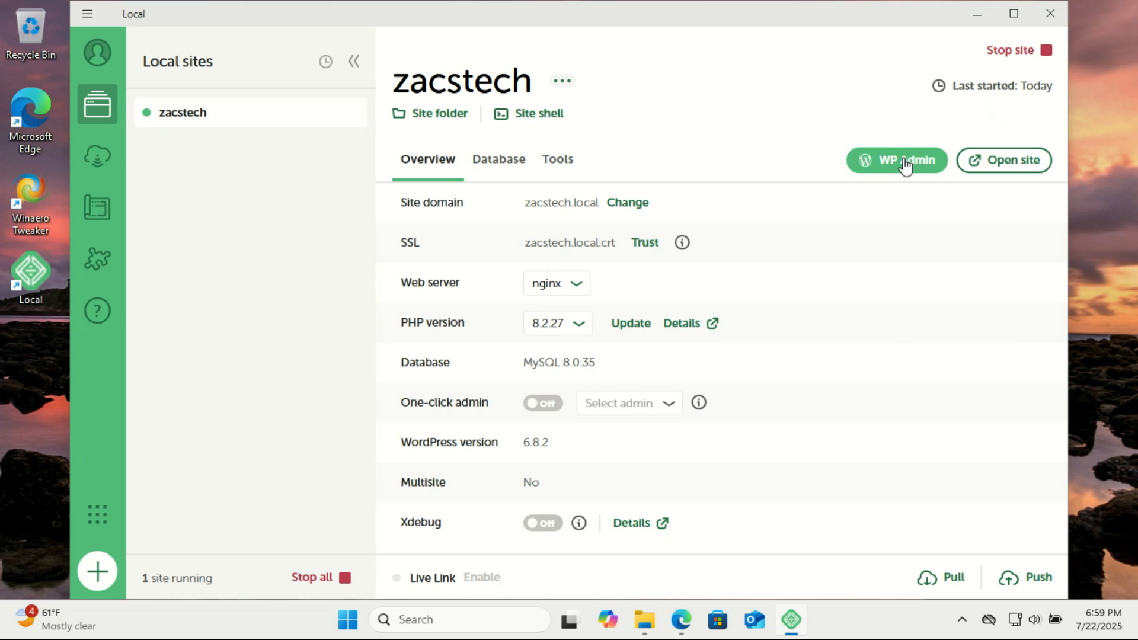
left_click(990, 167)
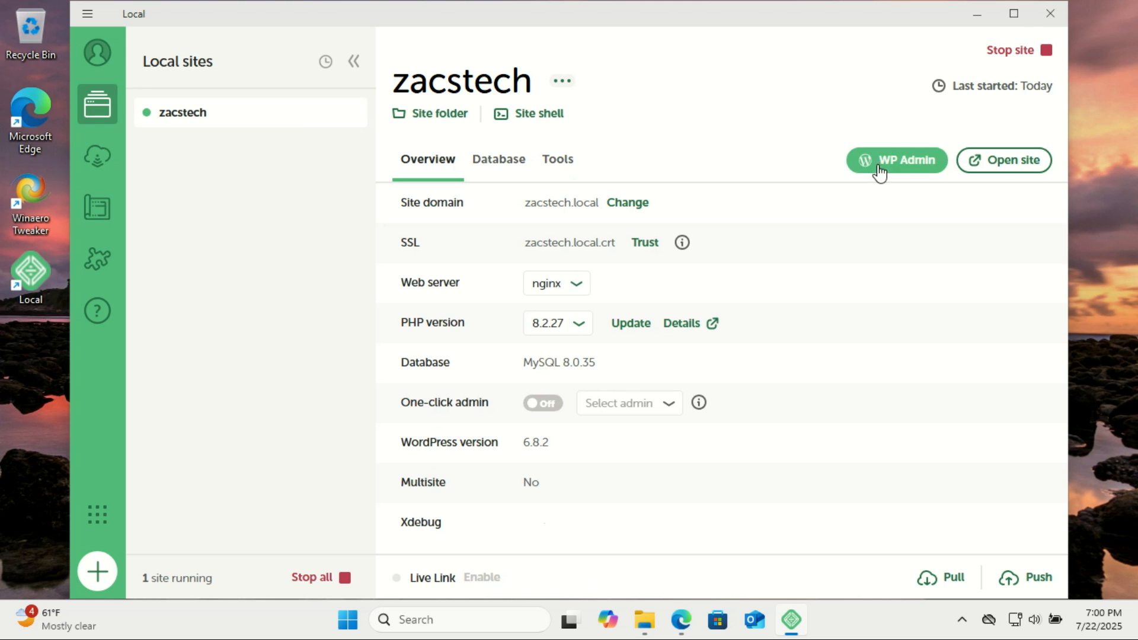
Log in to the zacstech WP Admin with the admin username and password
left_click(879, 173)
type("zack")
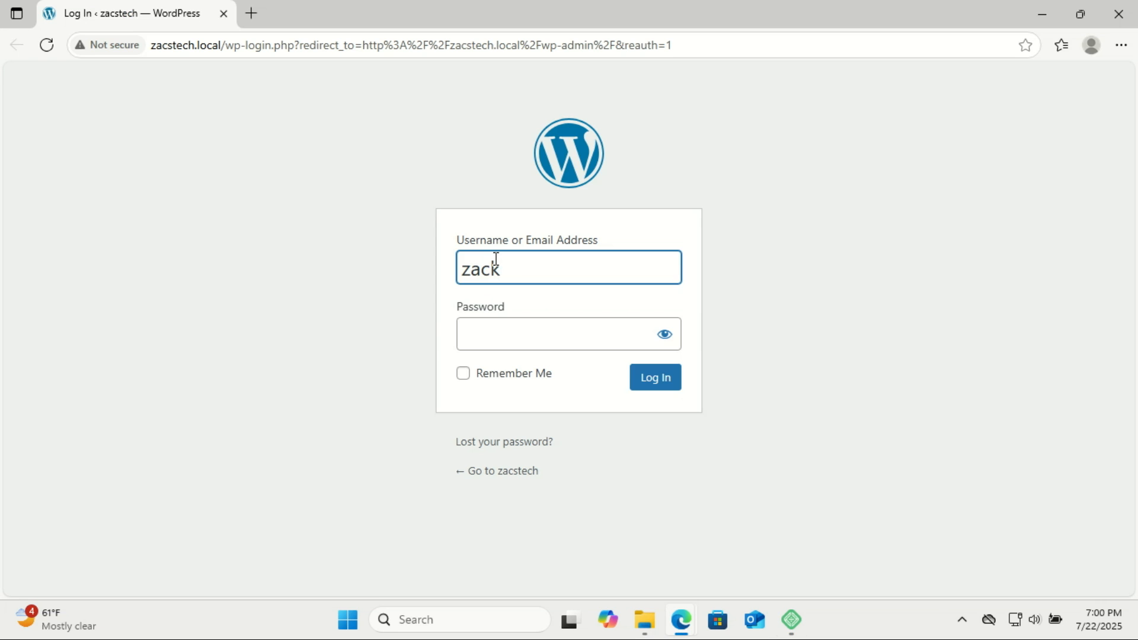
key("Return")
type("********")
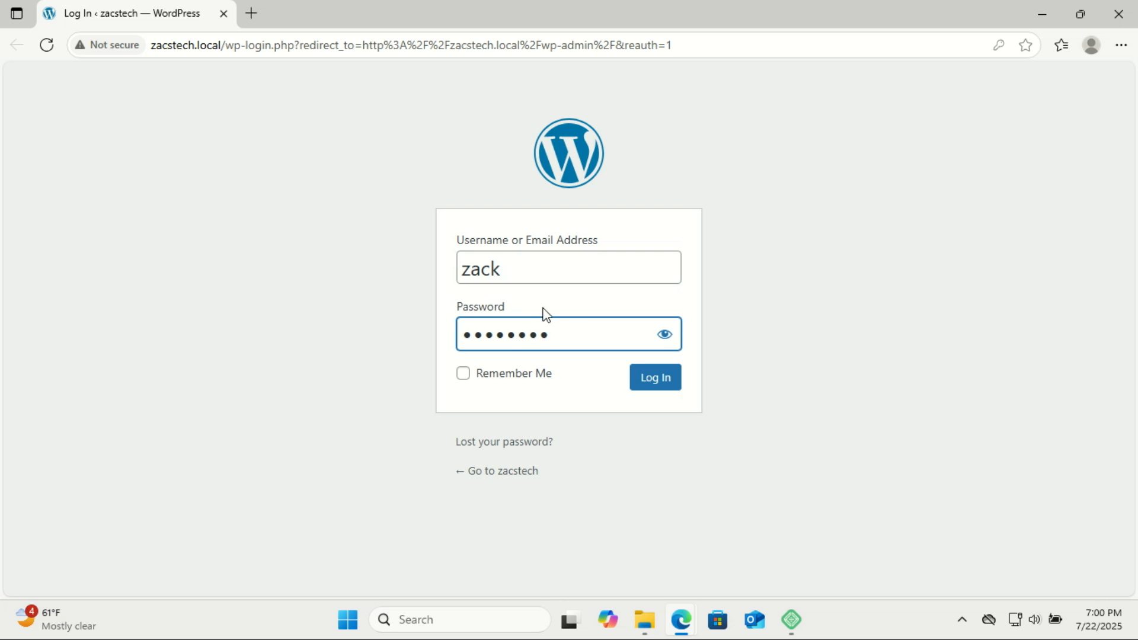
left_click(645, 385)
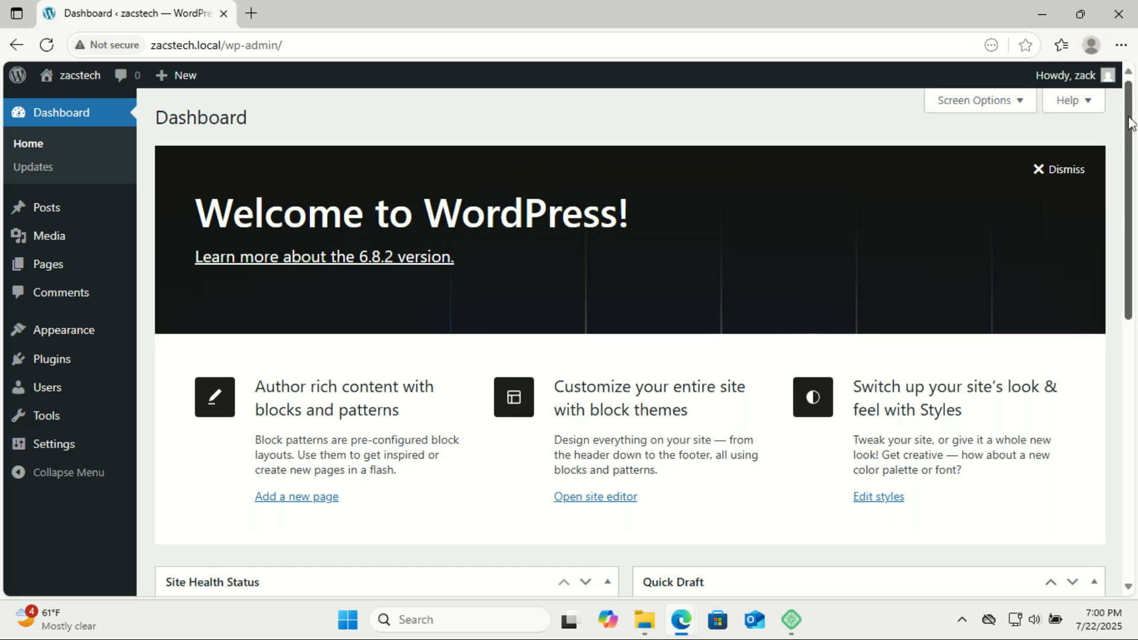
Look over the dashboard and view Plugins > Installed Plugins
left_click_drag(1130, 123, 1133, 377)
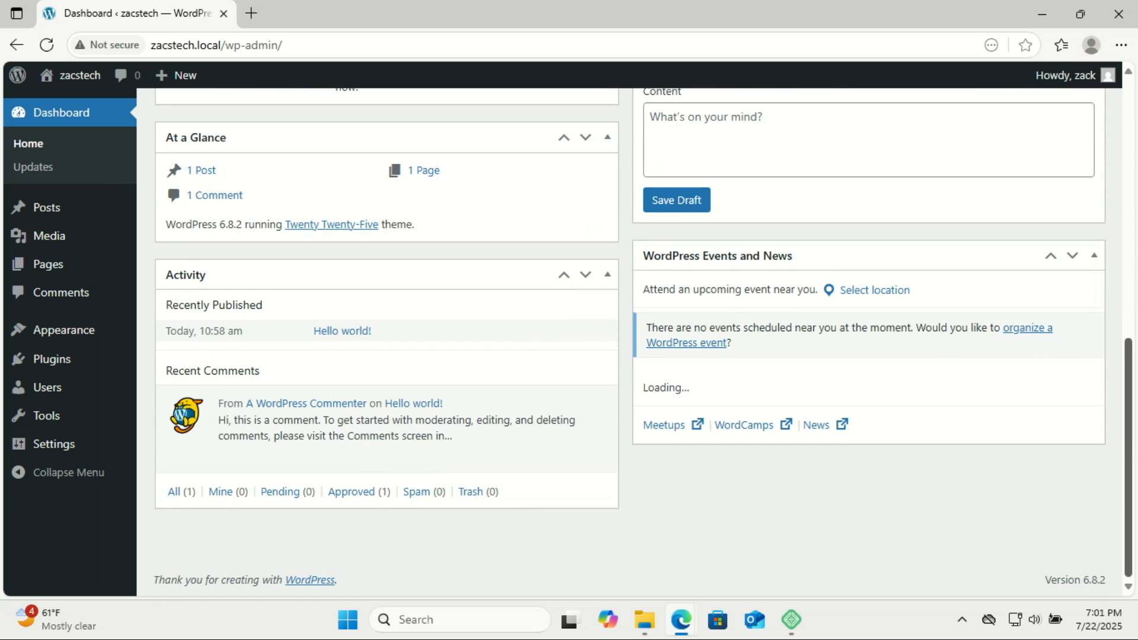
left_click_drag(1131, 380, 1130, 122)
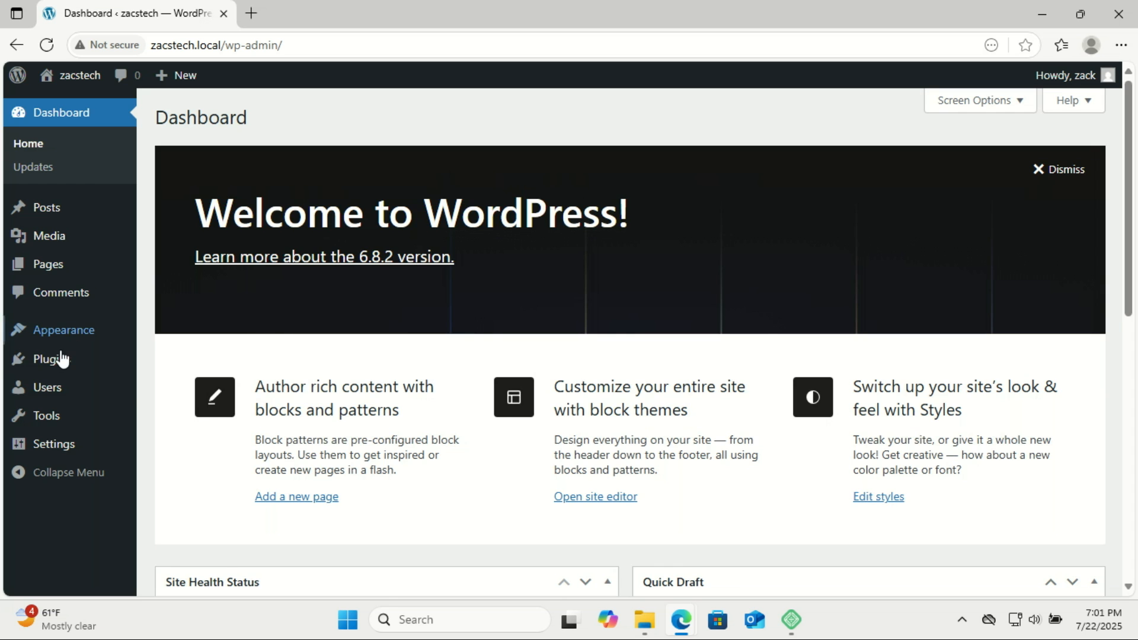
mouse_move(58, 363)
left_click(157, 362)
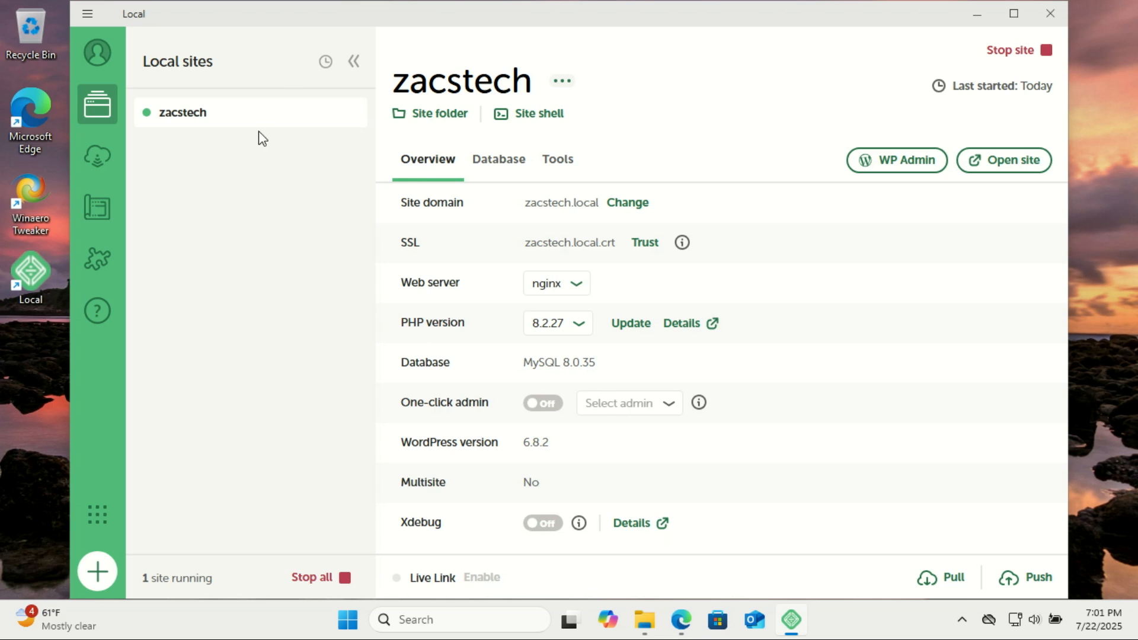
Browse Local's Connect, Blueprints, Add-ons and Help pages, then show the WP Engine and Flywheel hosting products
left_click(98, 157)
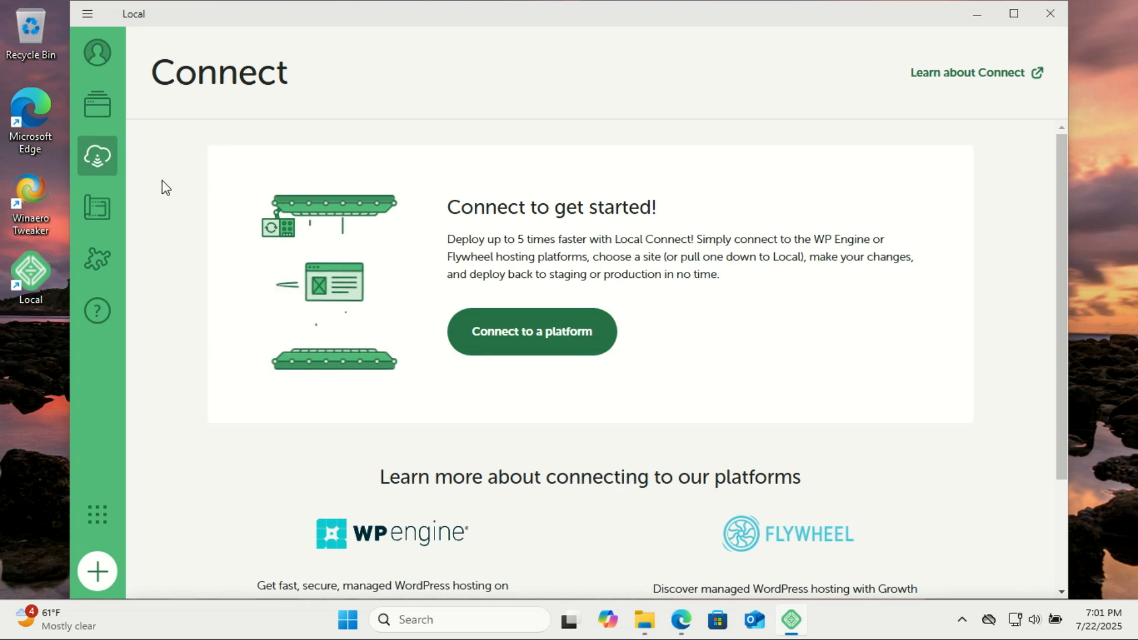
left_click(100, 204)
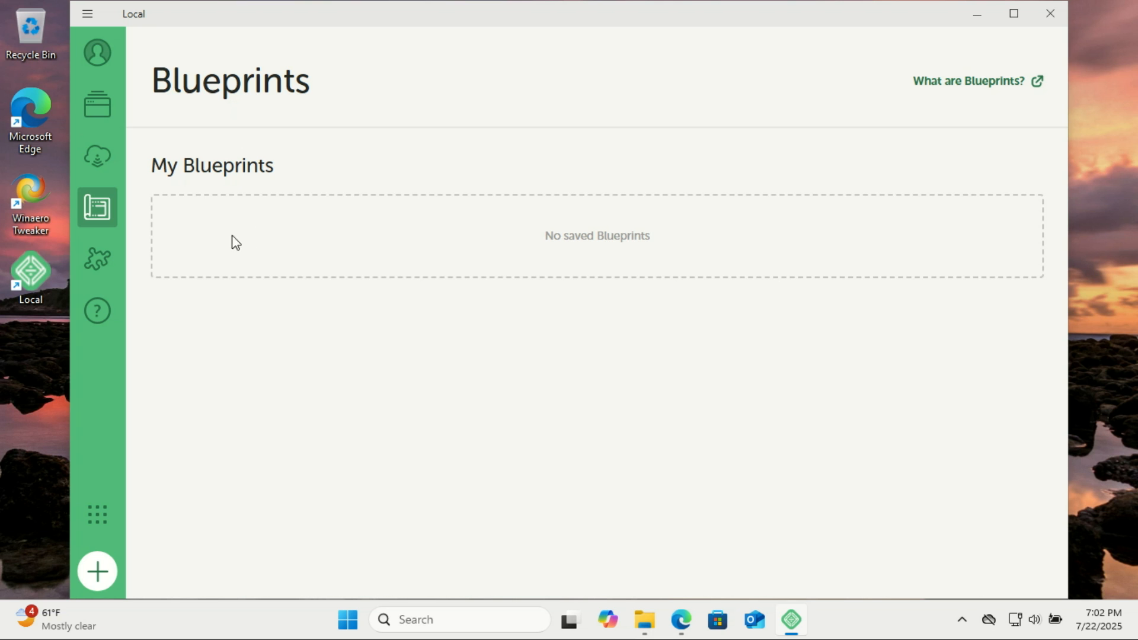
left_click(98, 261)
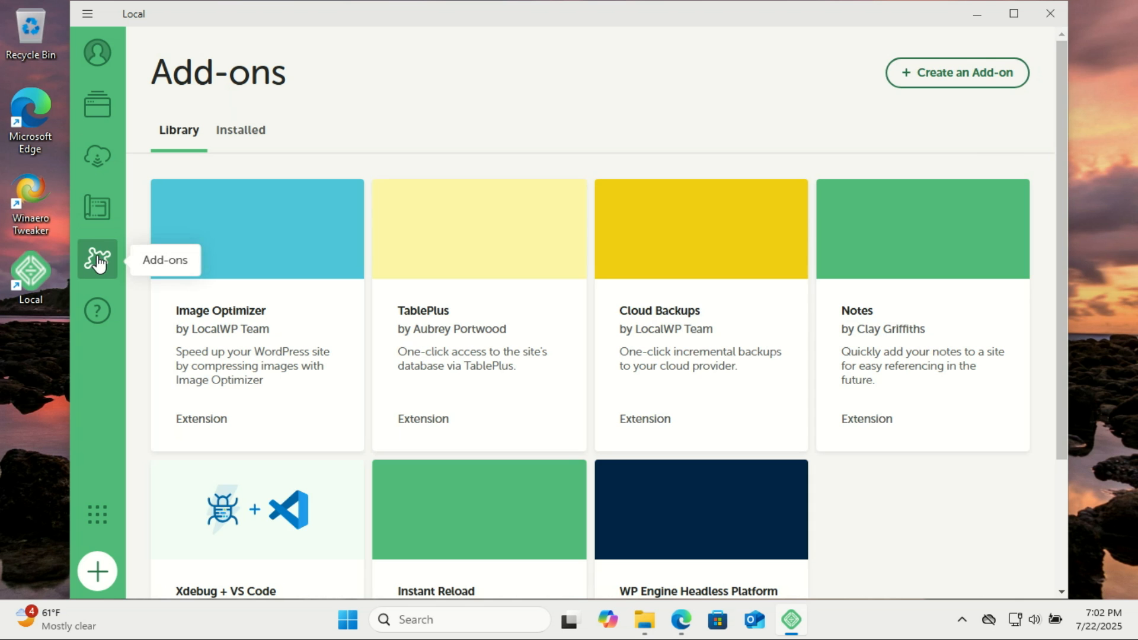
left_click(98, 310)
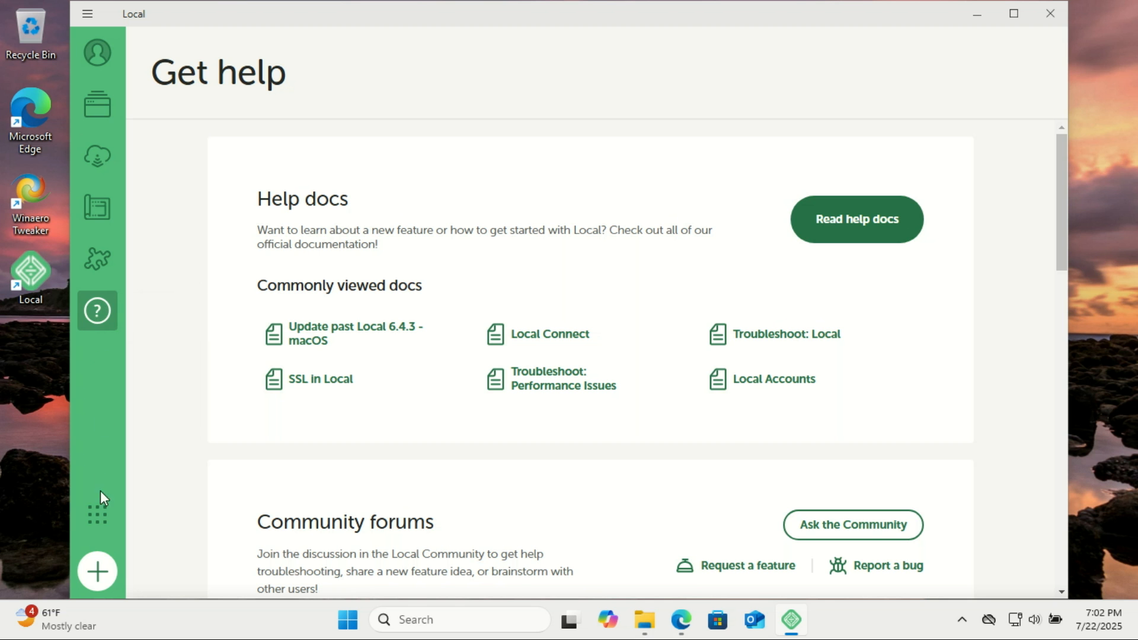
left_click(99, 516)
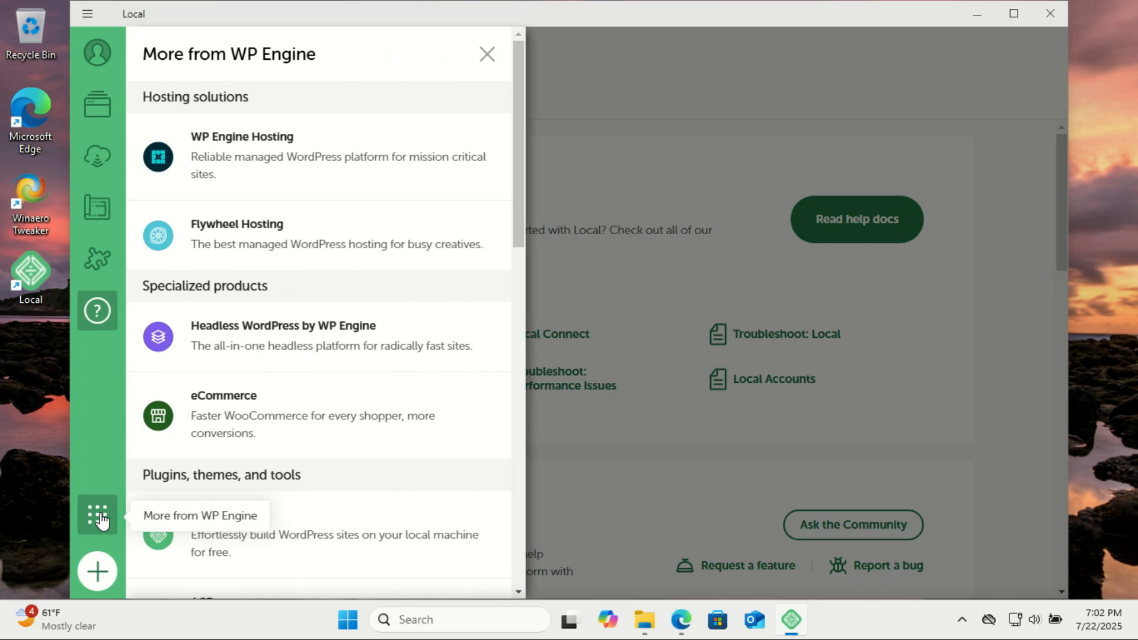